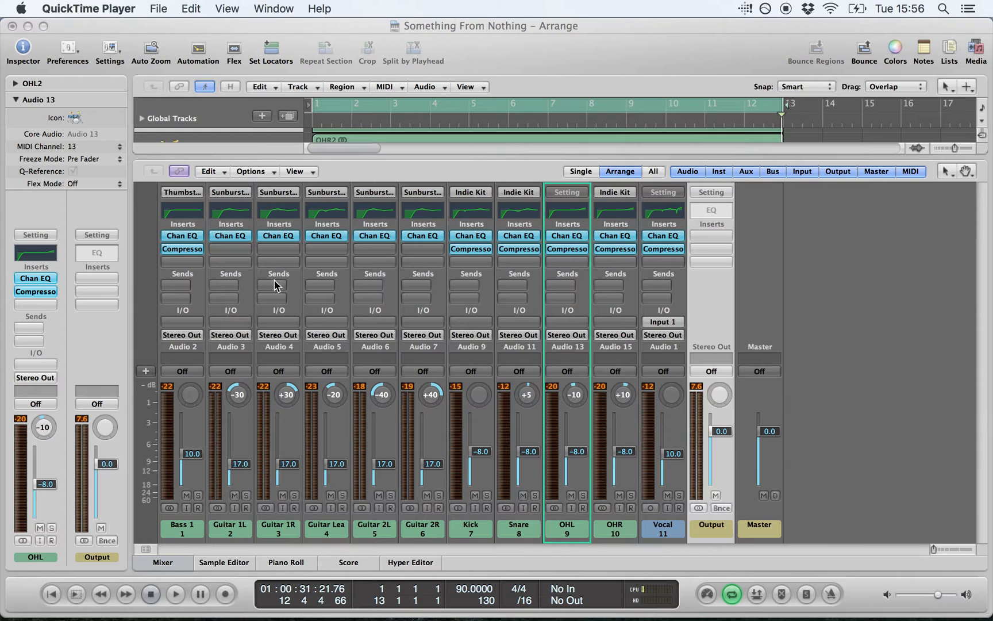
click(250, 279)
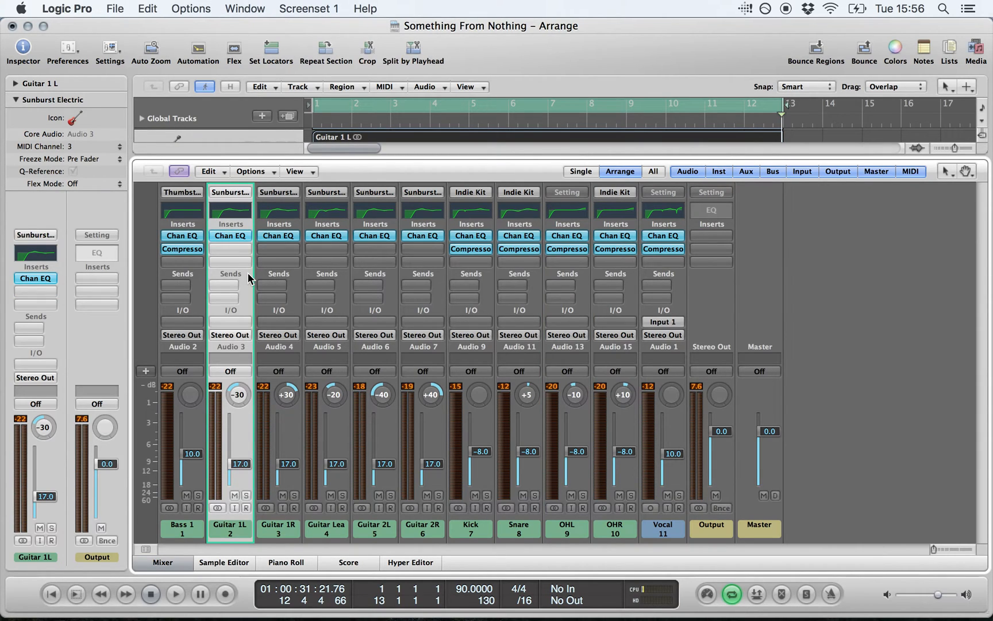
click(202, 281)
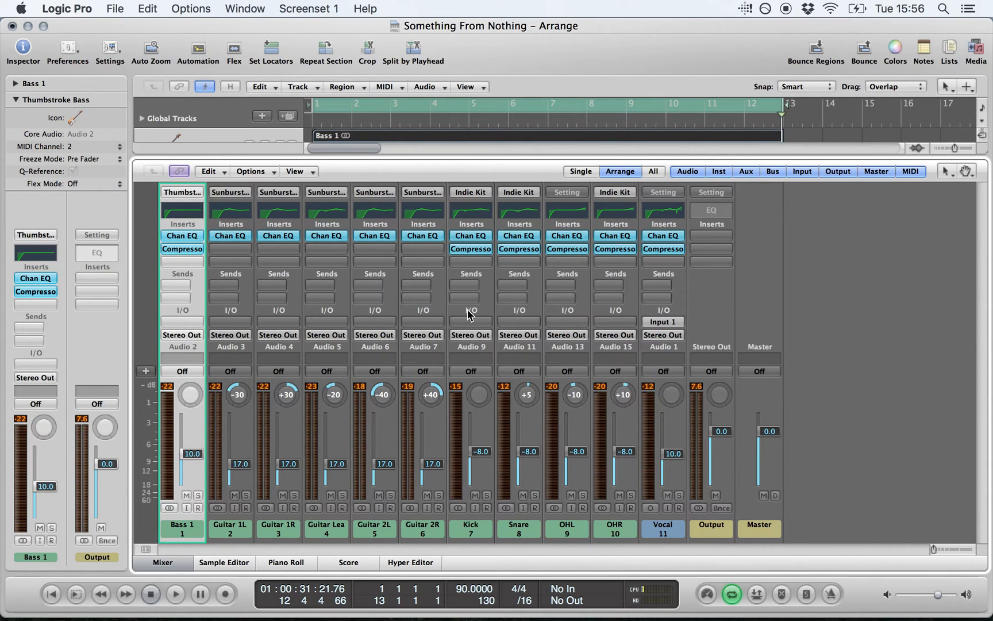
click(488, 299)
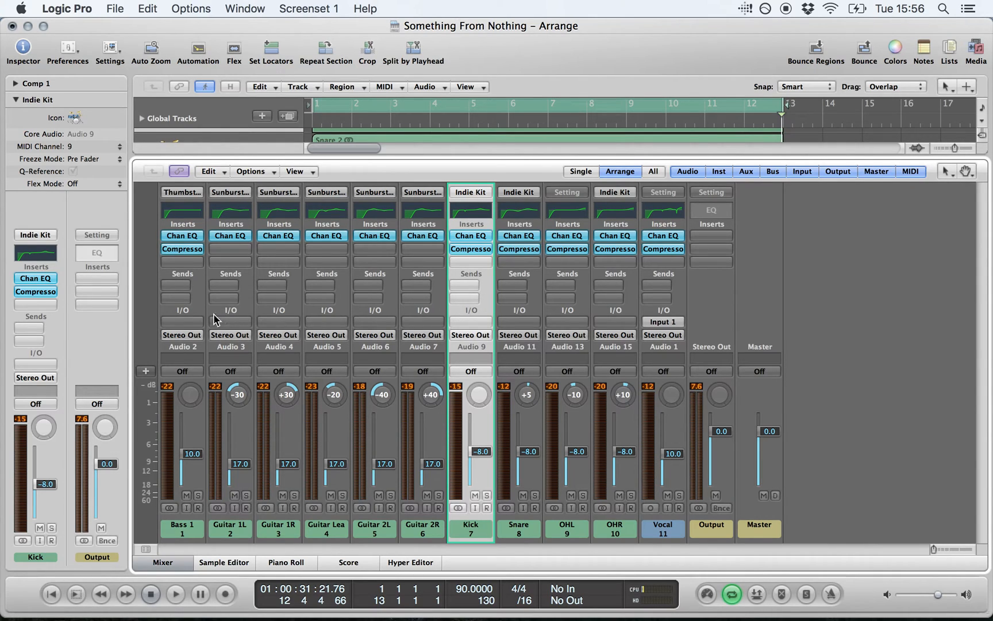
Add a send to Bus 1 on the Guitar 1L channel strip
click(231, 315)
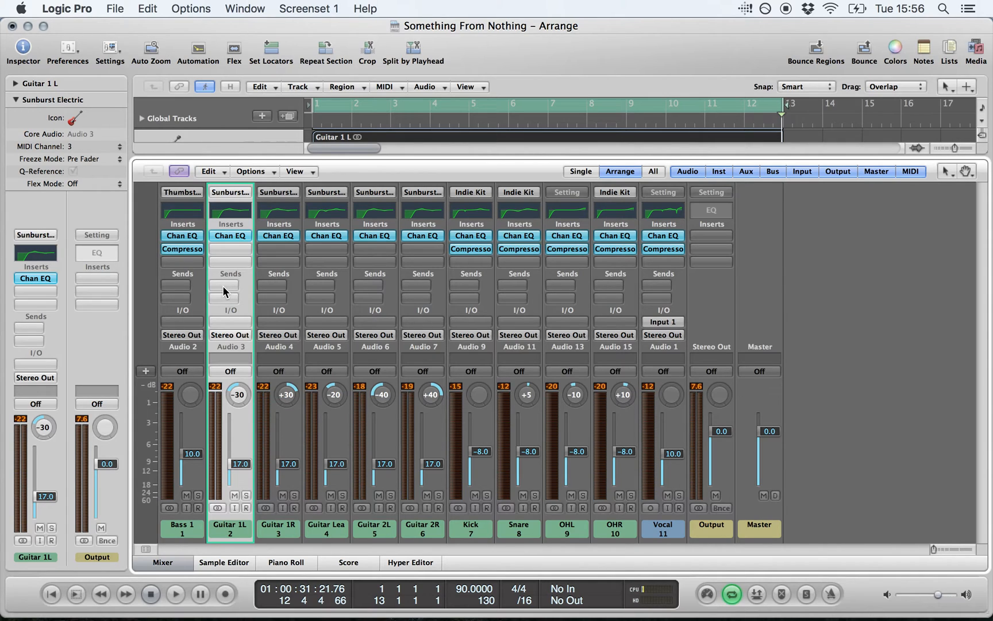
click(223, 287)
mouse_move(236, 299)
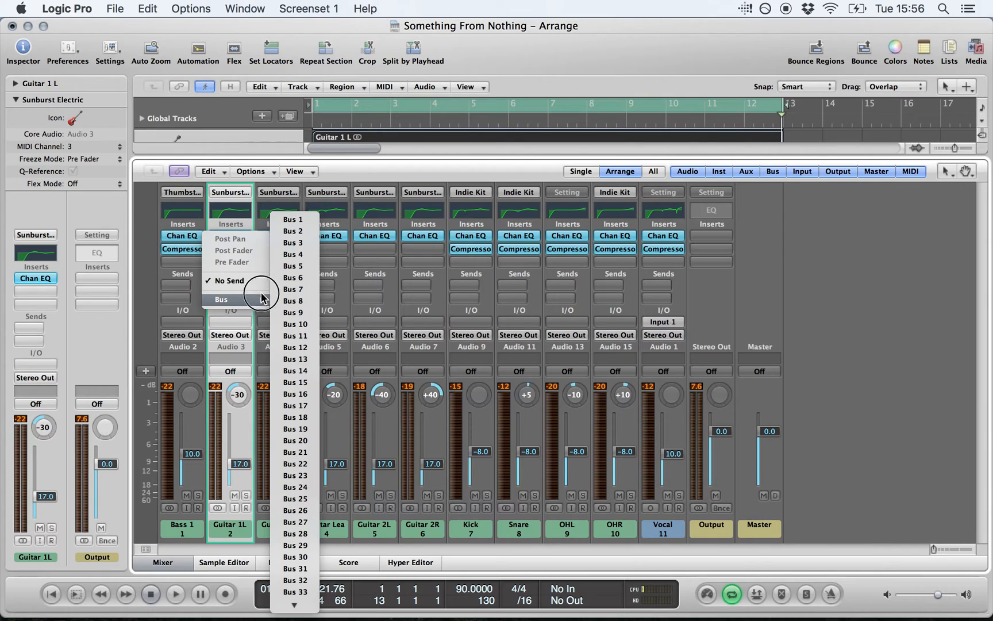
click(297, 220)
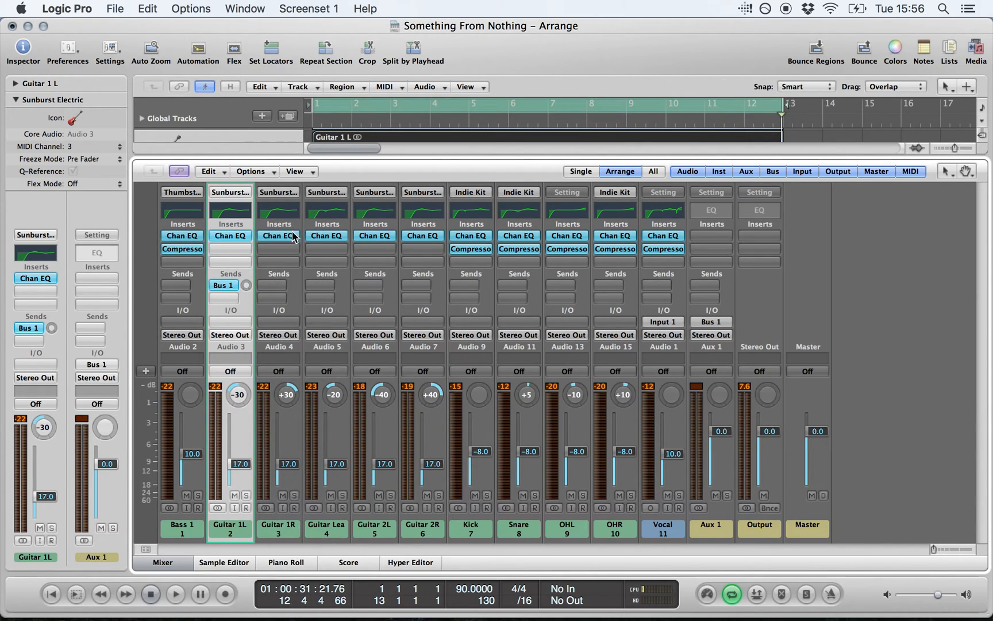
Rename the new Aux 1 channel strip as Reverb and lower its fader to -10.0 dB
click(731, 347)
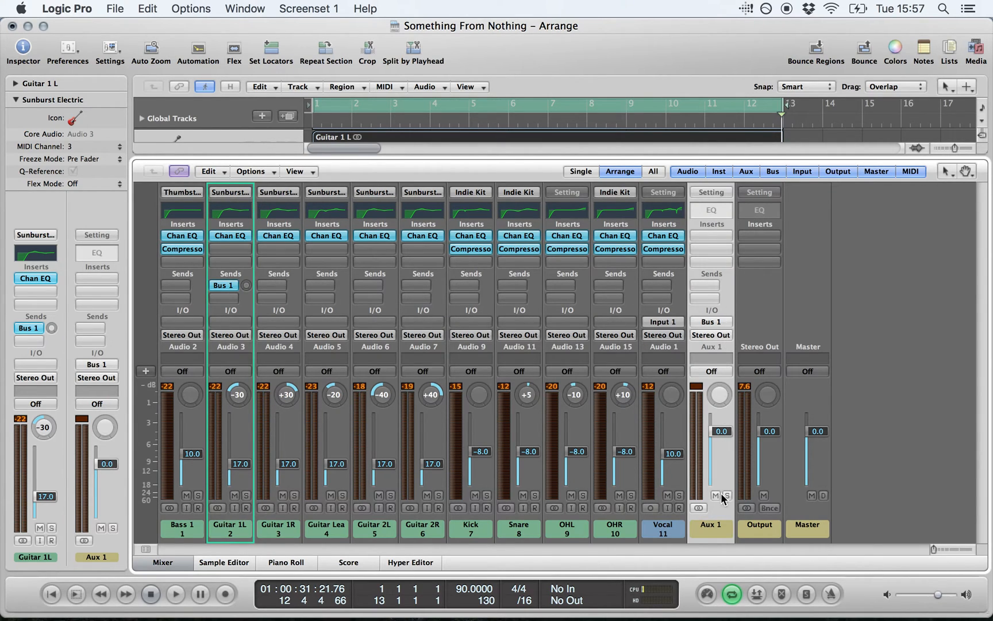
double_click(713, 524)
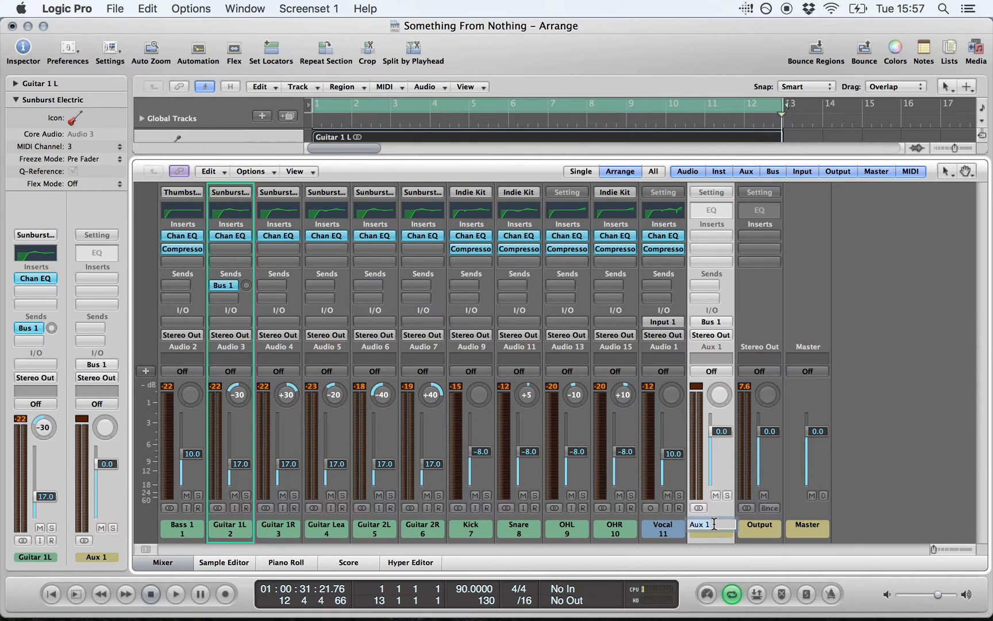
text(Reverb)
key(Return)
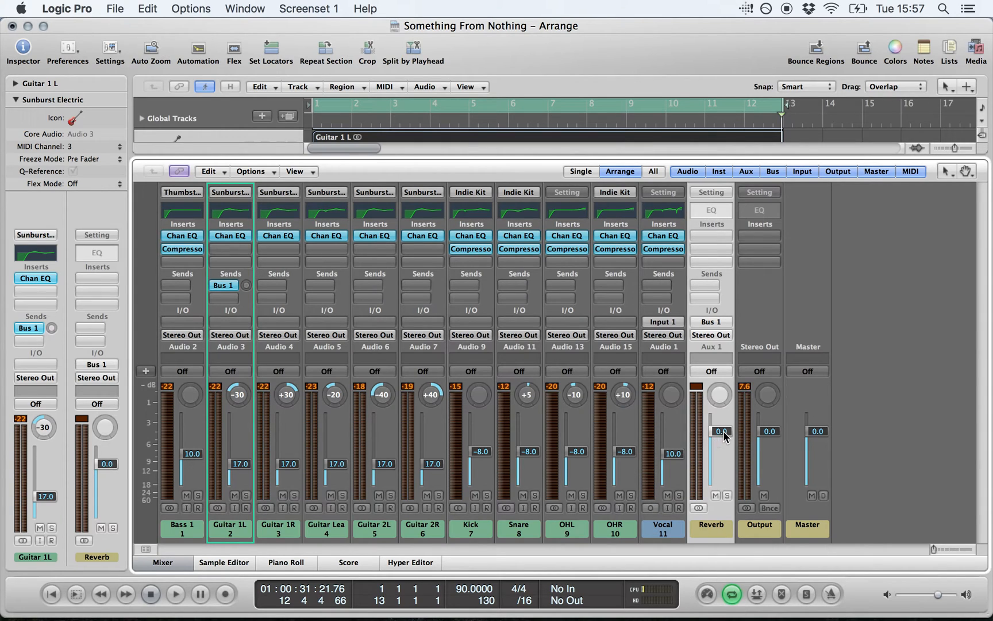
drag(724, 432, 724, 498)
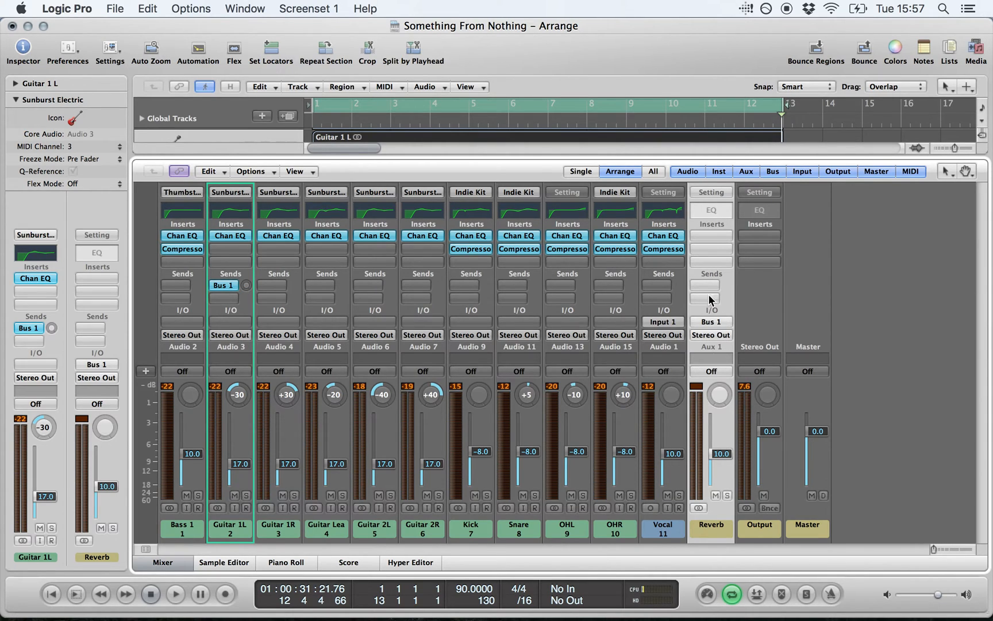
Raise the Bus 1 send level on the Guitar 1L channel strip
click(246, 287)
mouse_move(247, 288)
mouse_down()
mouse_move(249, 173)
mouse_move(244, 292)
mouse_up()
drag(241, 282, 223, 242)
click(232, 469)
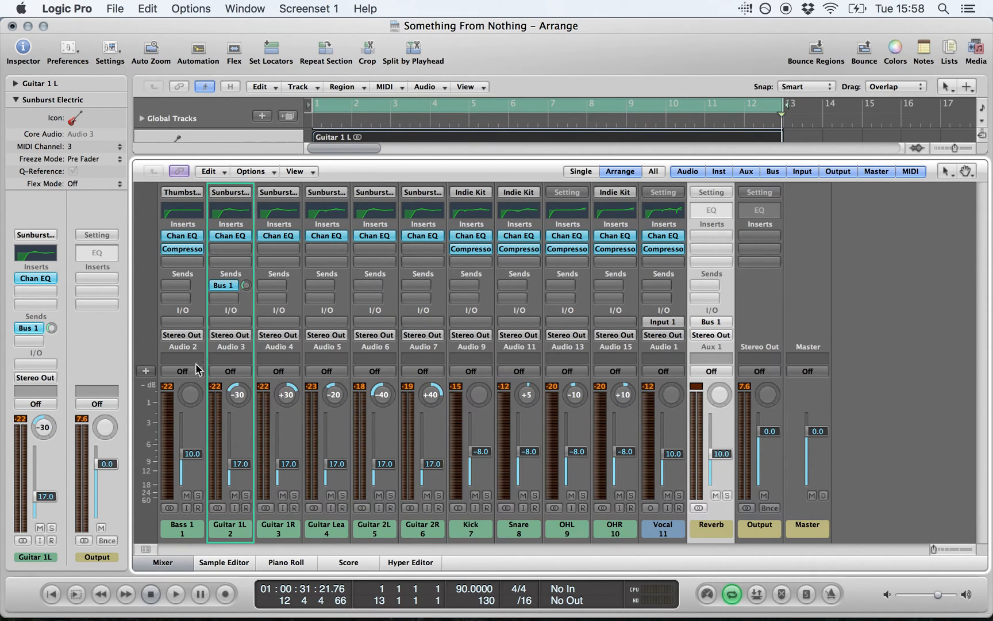
Play the song with Reverb soloed, add Guitar 1L to the solo to compare, and clear both solos
click(246, 495)
click(246, 495)
click(727, 495)
key(space)
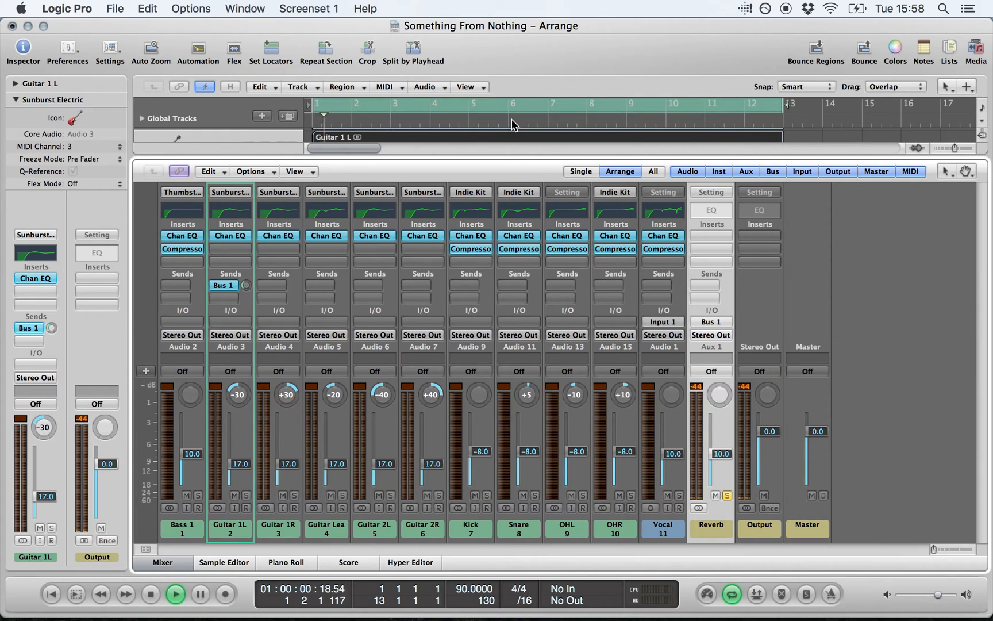
click(247, 495)
click(246, 495)
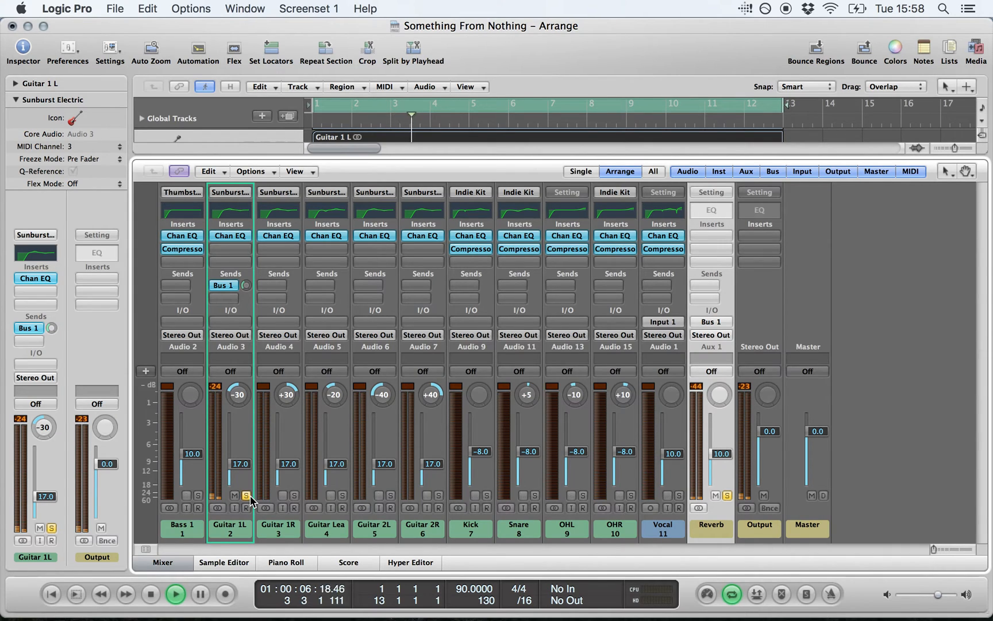
click(727, 496)
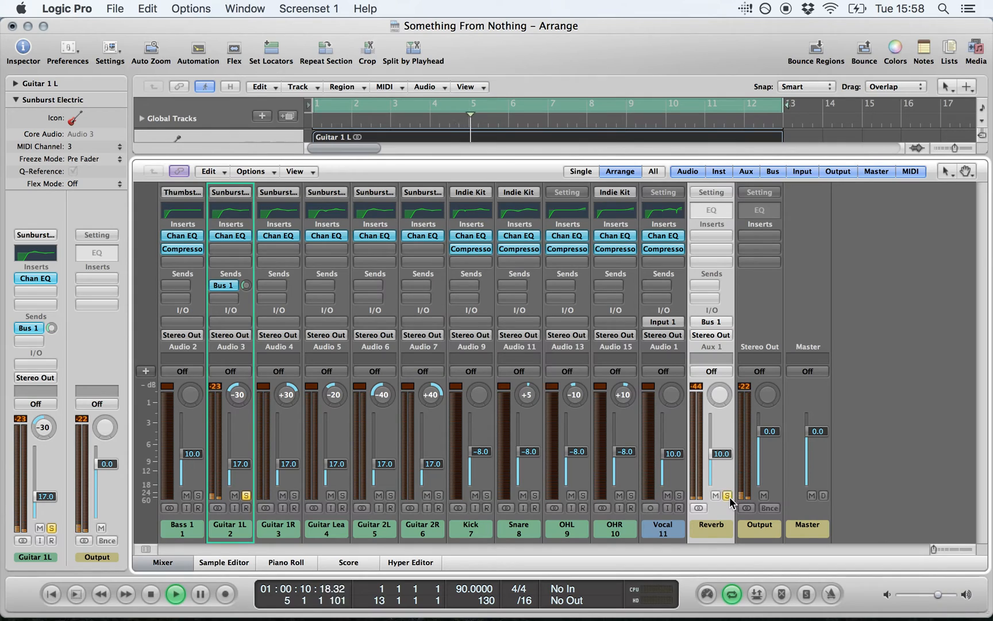
key(space)
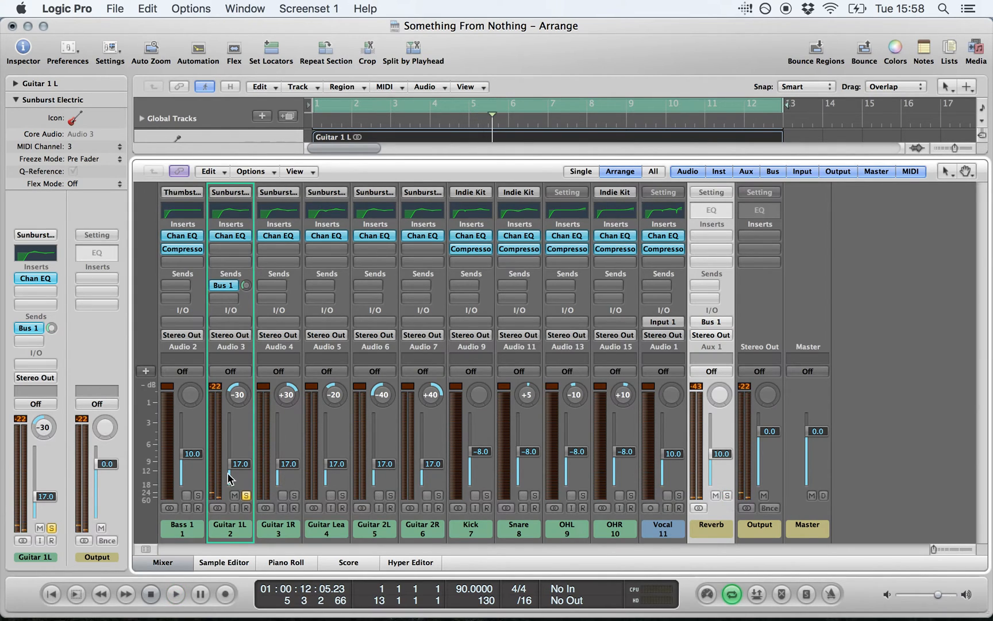
click(245, 495)
Insert a stereo Space Designer reverb in the first insert slot of the Reverb channel strip
click(709, 235)
mouse_move(733, 322)
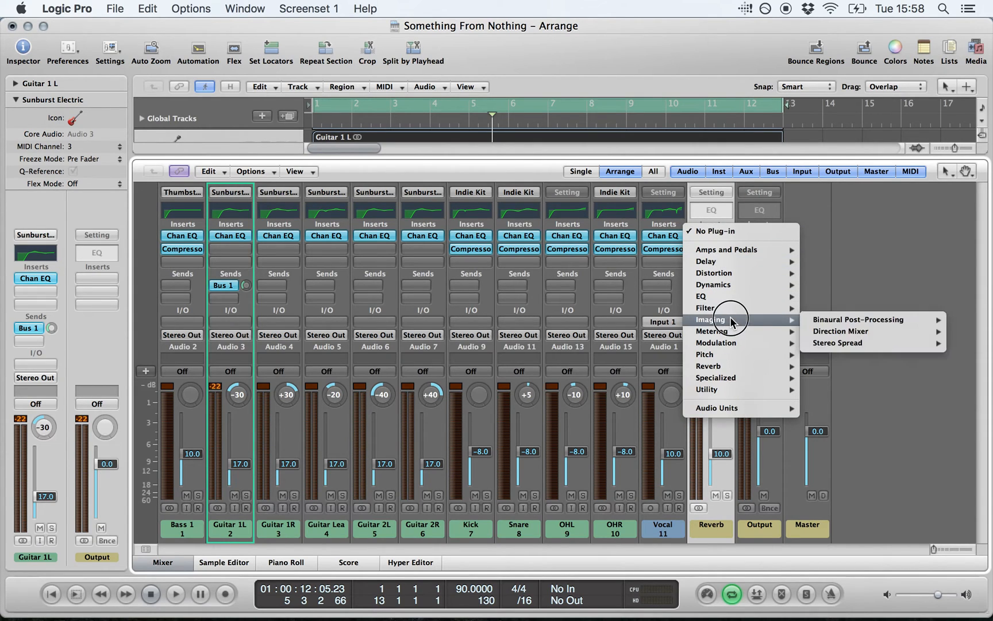
mouse_move(746, 368)
mouse_move(816, 372)
mouse_move(848, 424)
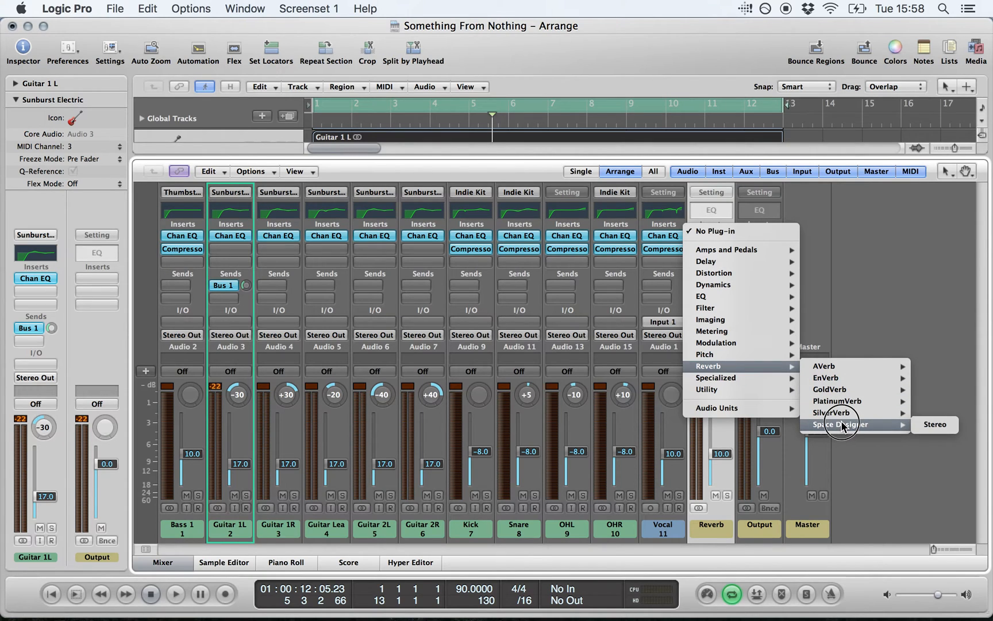
click(928, 425)
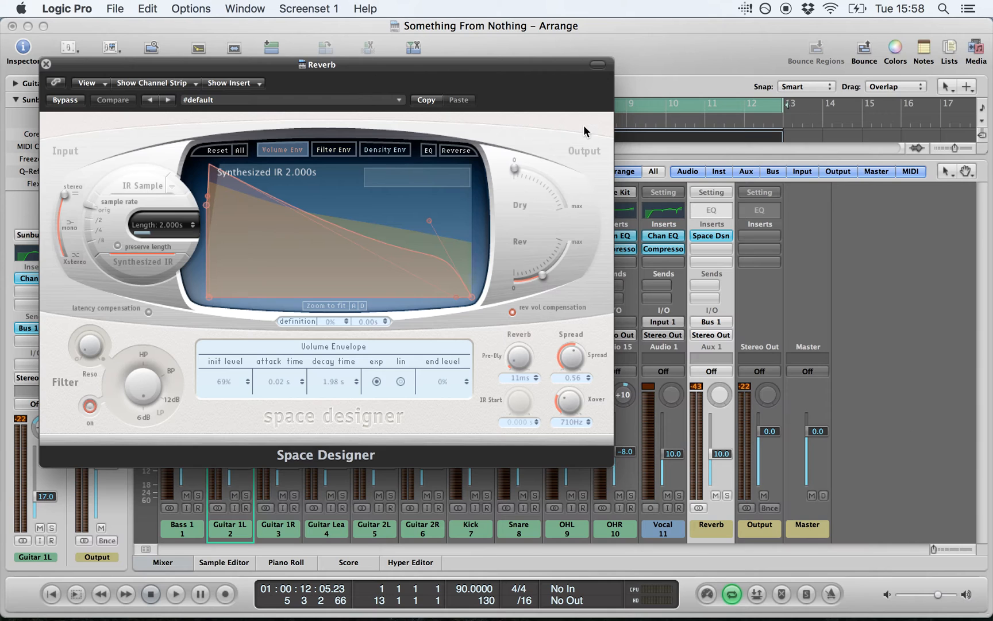
Load the 0.9s Recording Room preset from the Small Spaces rooms in Space Designer and raise its Rev output to maximum
drag(370, 67, 724, 122)
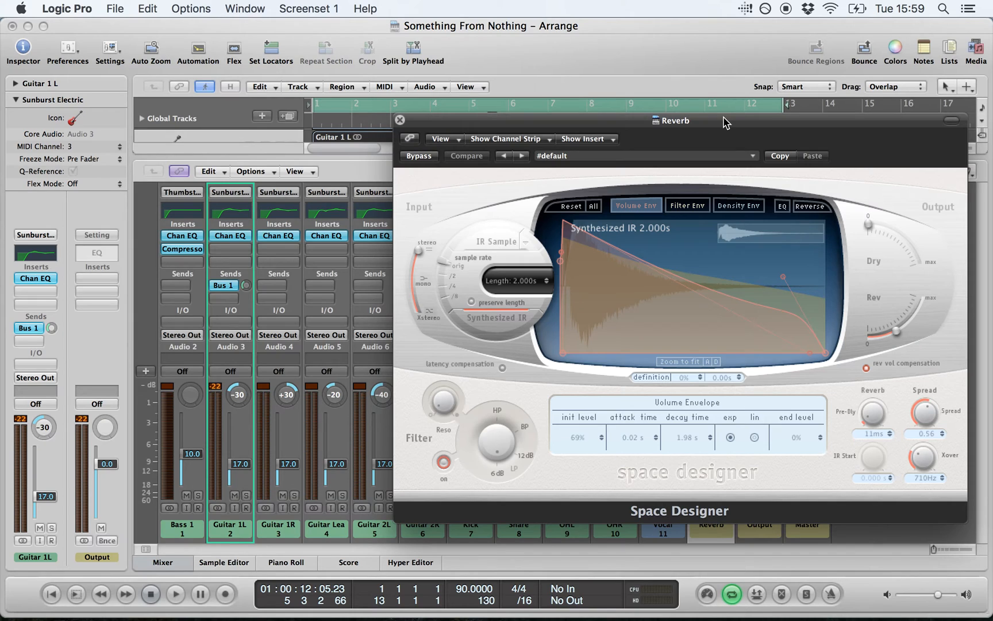
click(753, 158)
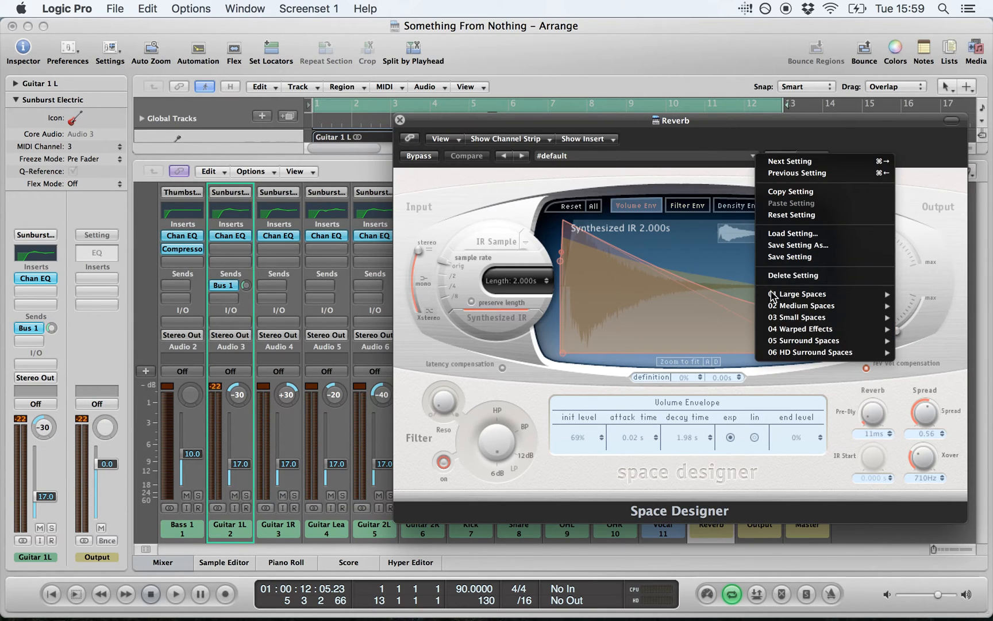
mouse_move(822, 317)
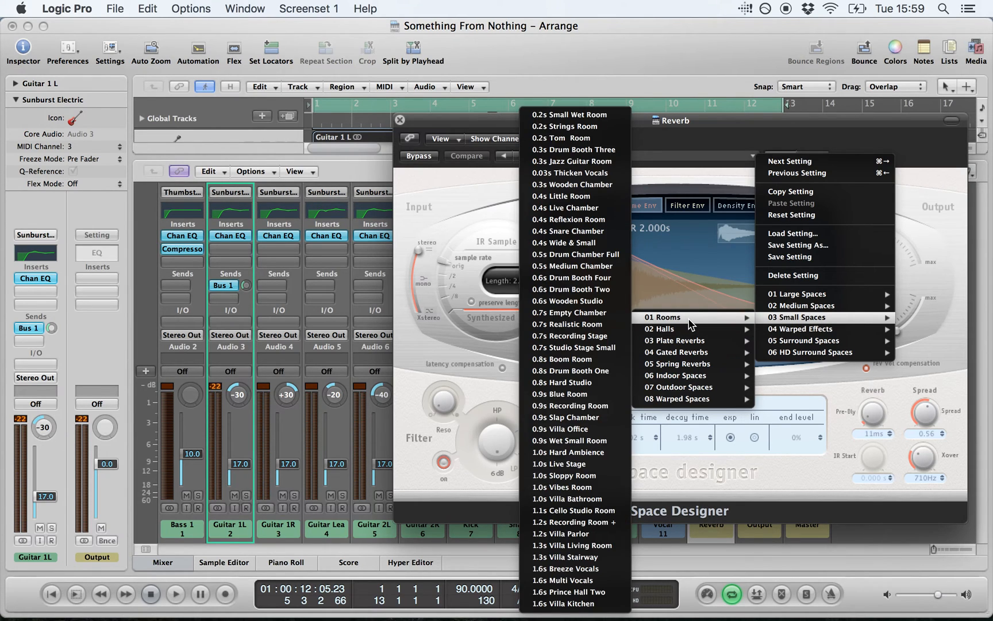
click(576, 406)
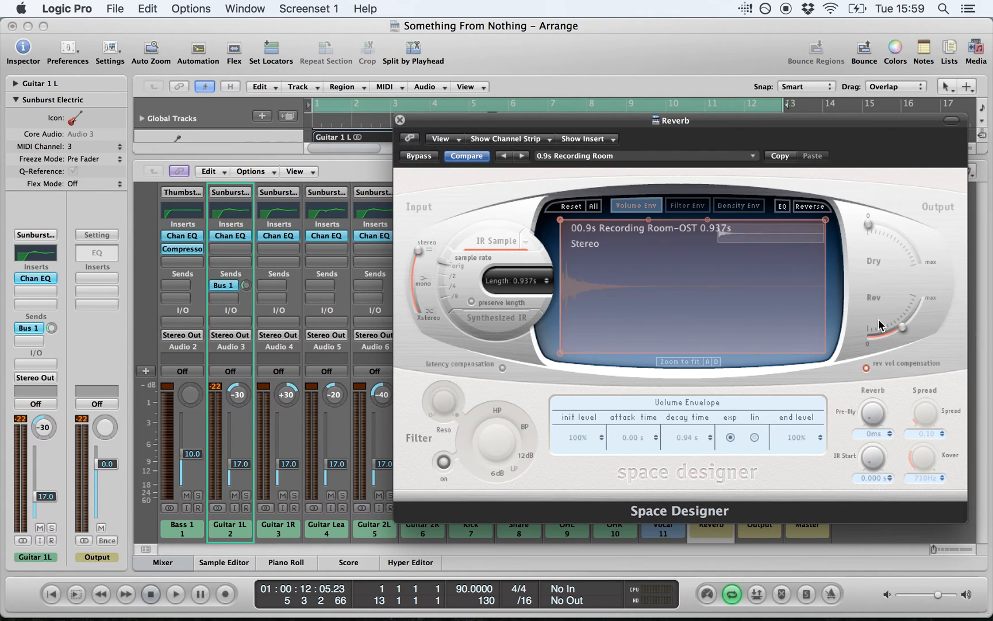
click(904, 333)
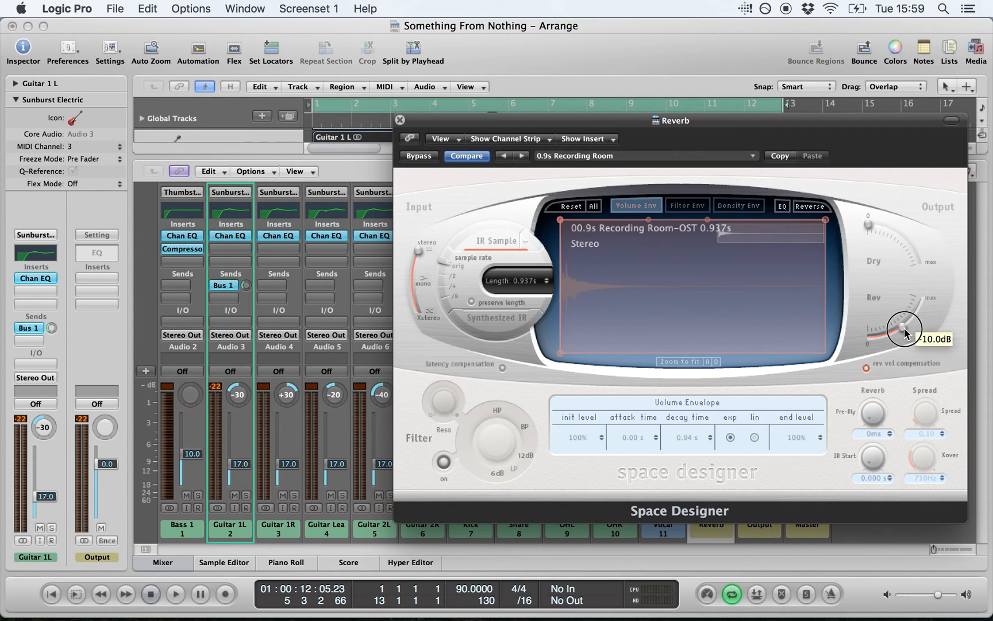
drag(904, 333, 933, 273)
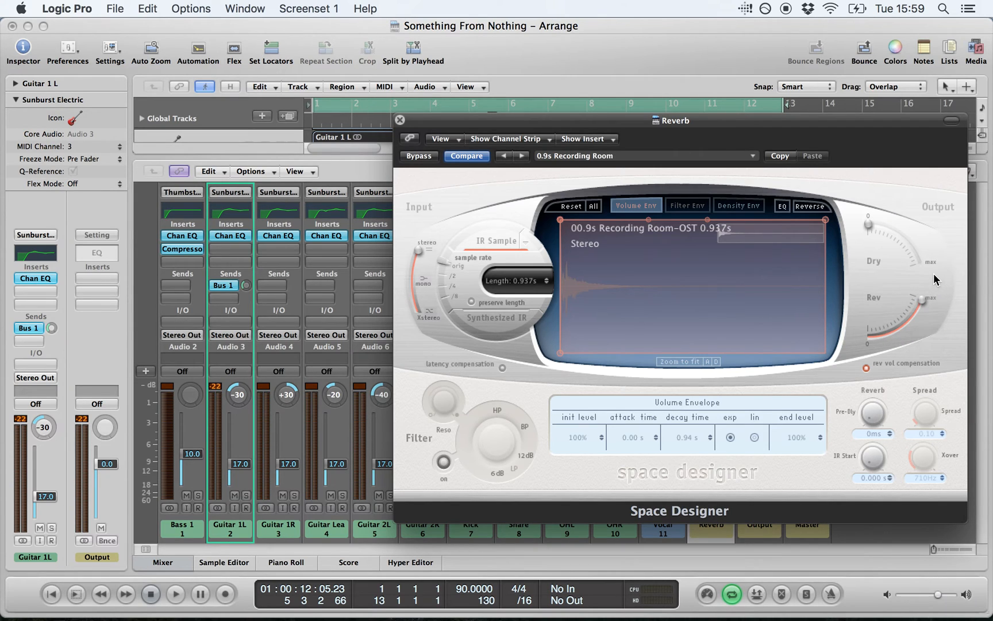
Solo the Reverb channel, audition it from the start of the song, and close the Space Designer window
drag(842, 126, 552, 128)
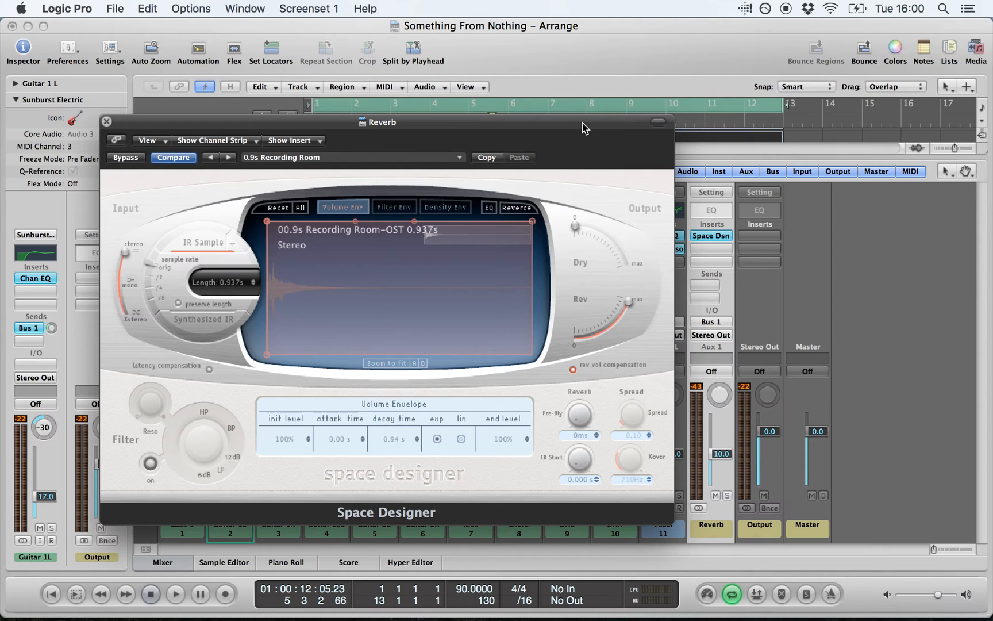
drag(586, 126, 613, 93)
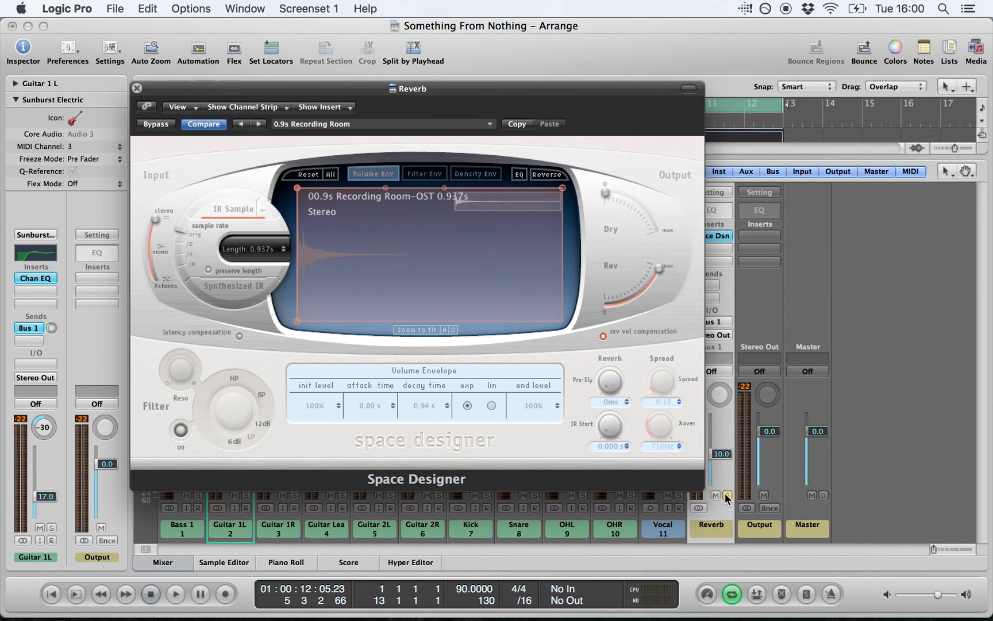
key(Return)
key(space)
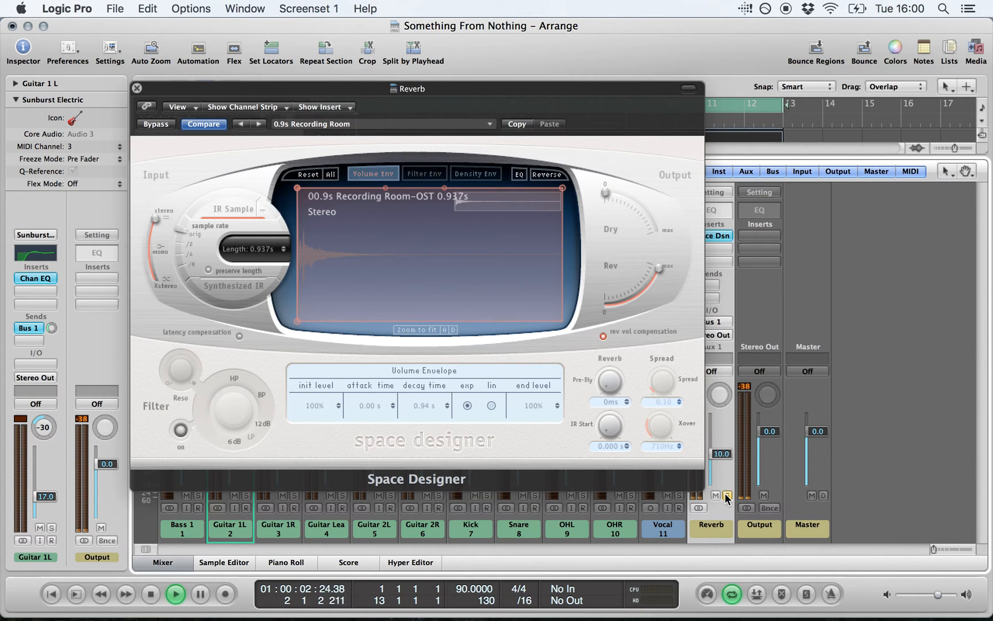
key(space)
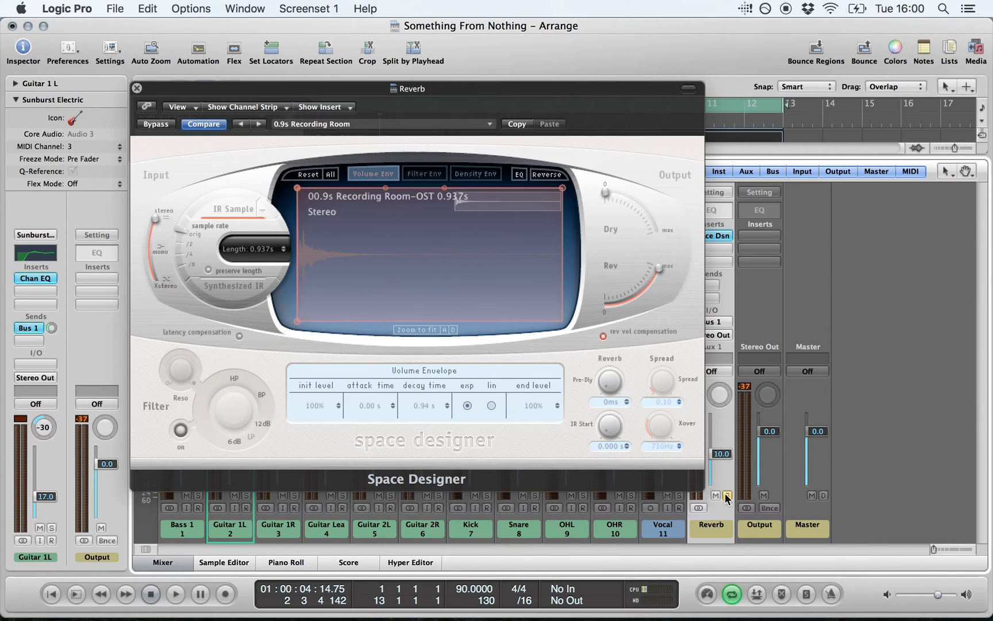
key(Return)
key(space)
key(space)
key(space)
key(space)
click(136, 88)
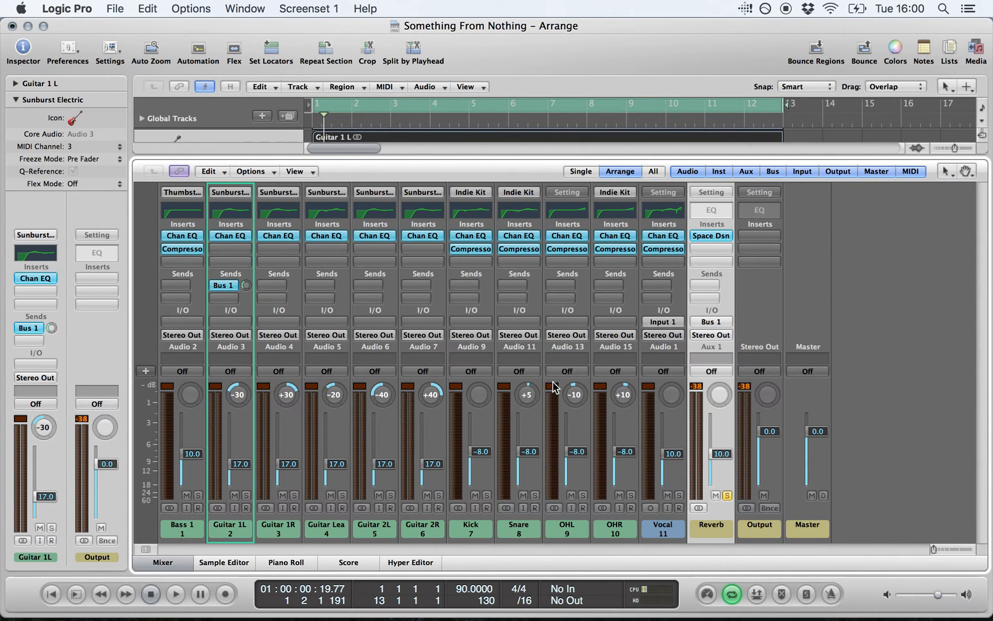
Solo Guitar 1L together with the Reverb channel and play the song to hear the blended sound
click(249, 494)
key(space)
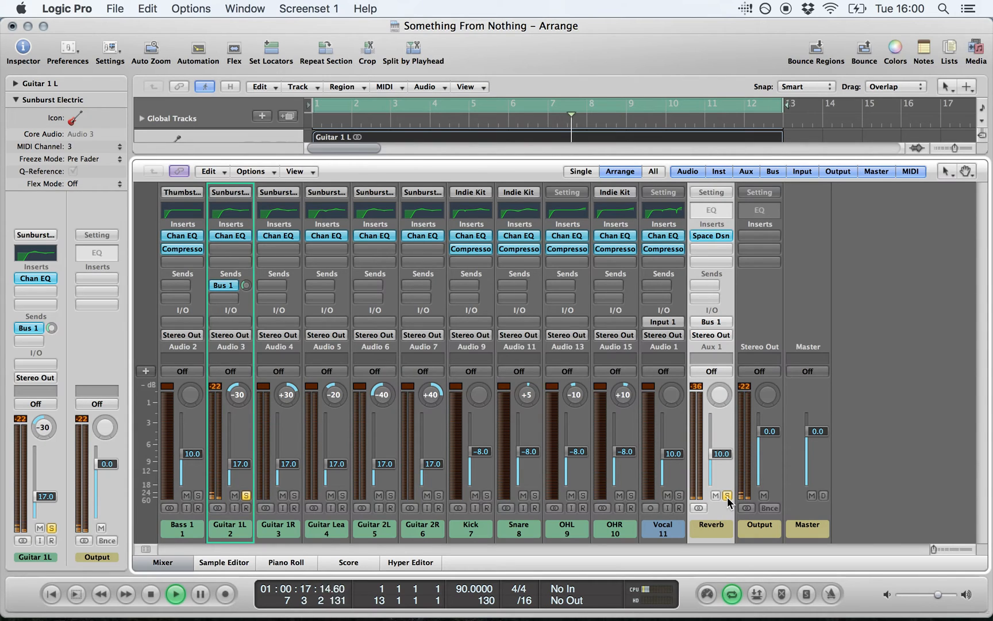
key(space)
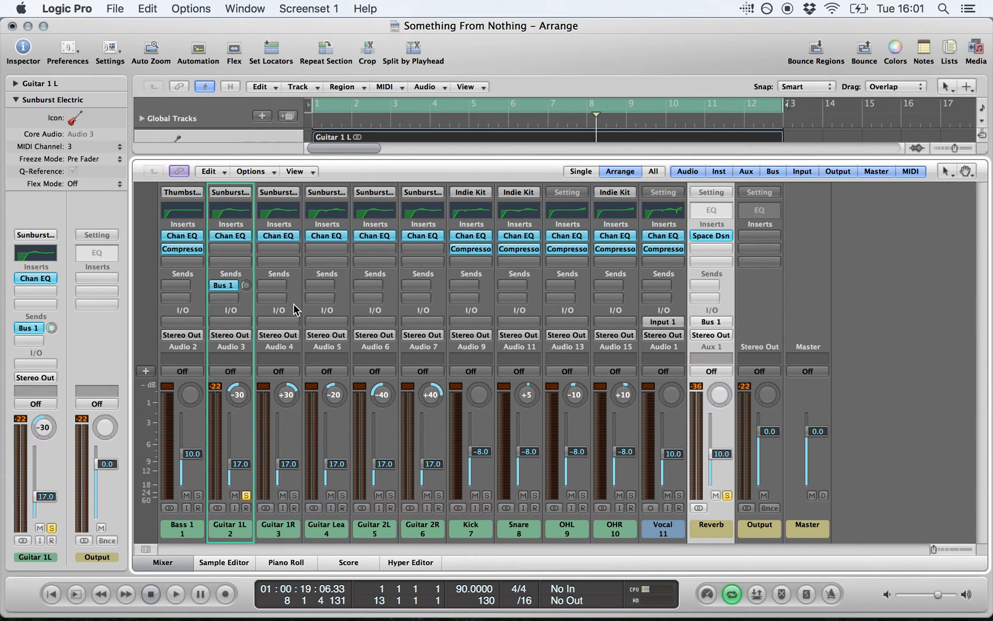
Select the Guitar 1R, Guitar Lead, Guitar 2L and Guitar 2R channel strips and add a Bus 1 send to them
click(294, 279)
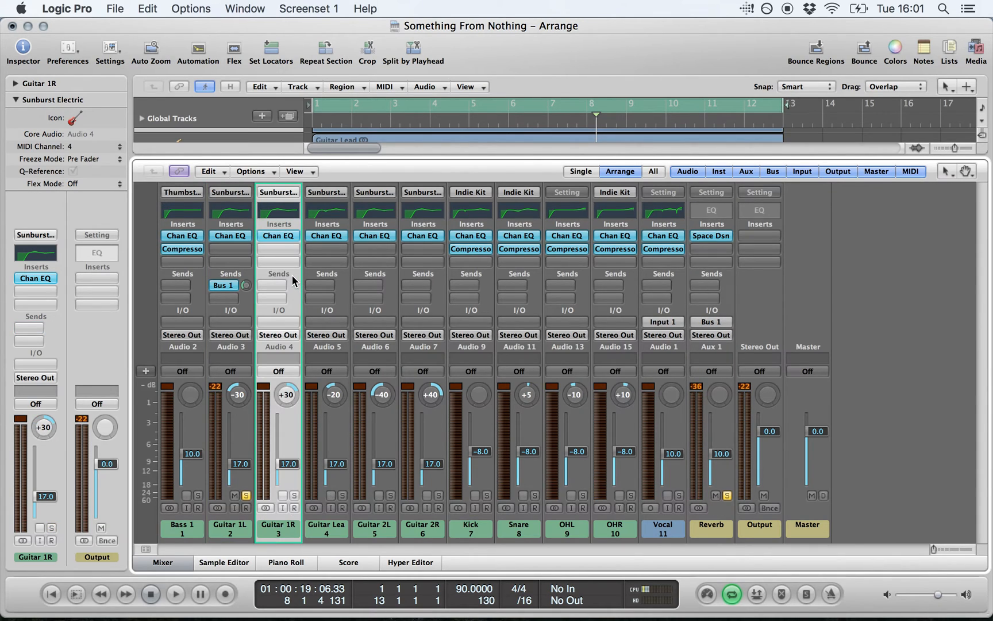
drag(292, 274, 419, 277)
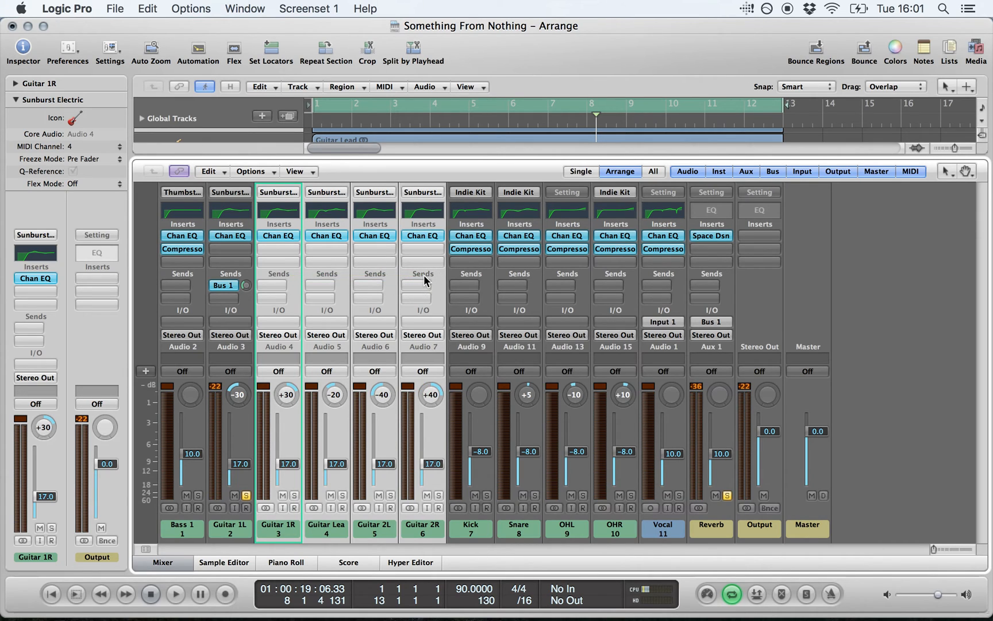
click(415, 286)
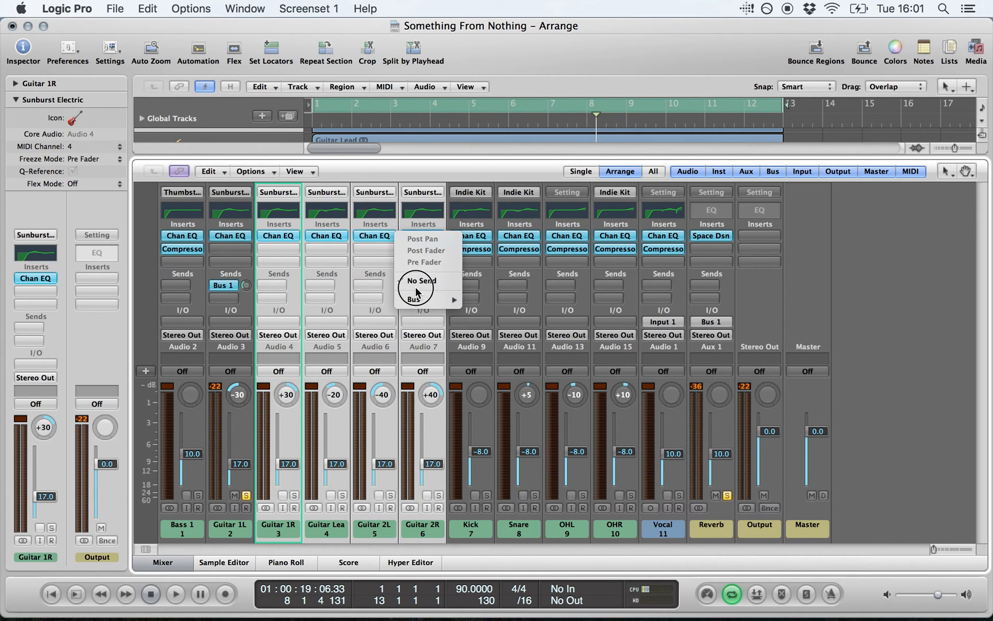
mouse_move(437, 300)
click(493, 219)
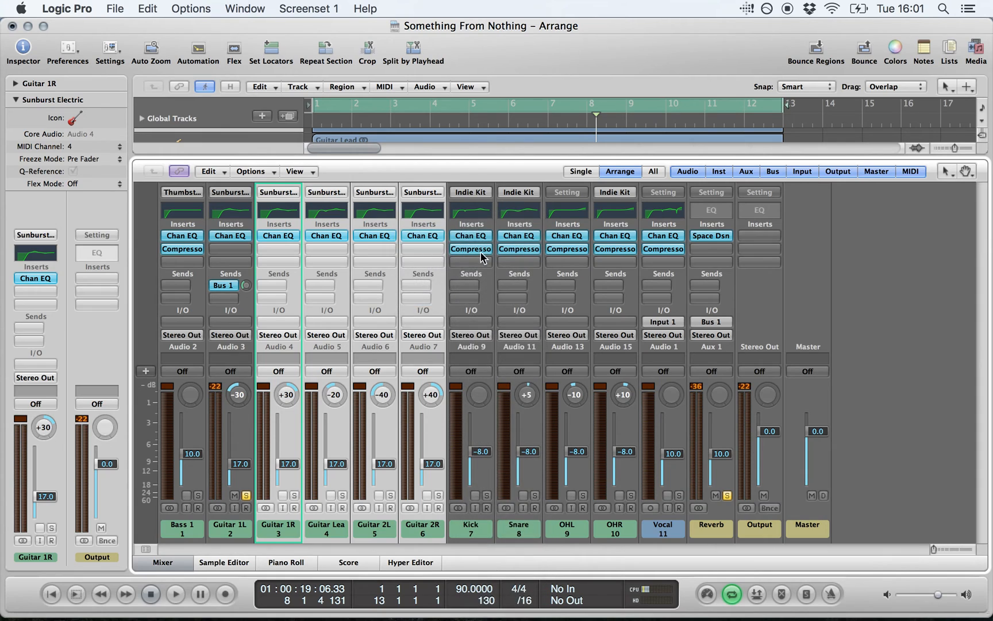
Set the Bus 1 send level of the selected guitar channels to -10 dB
text(-10)
key(Return)
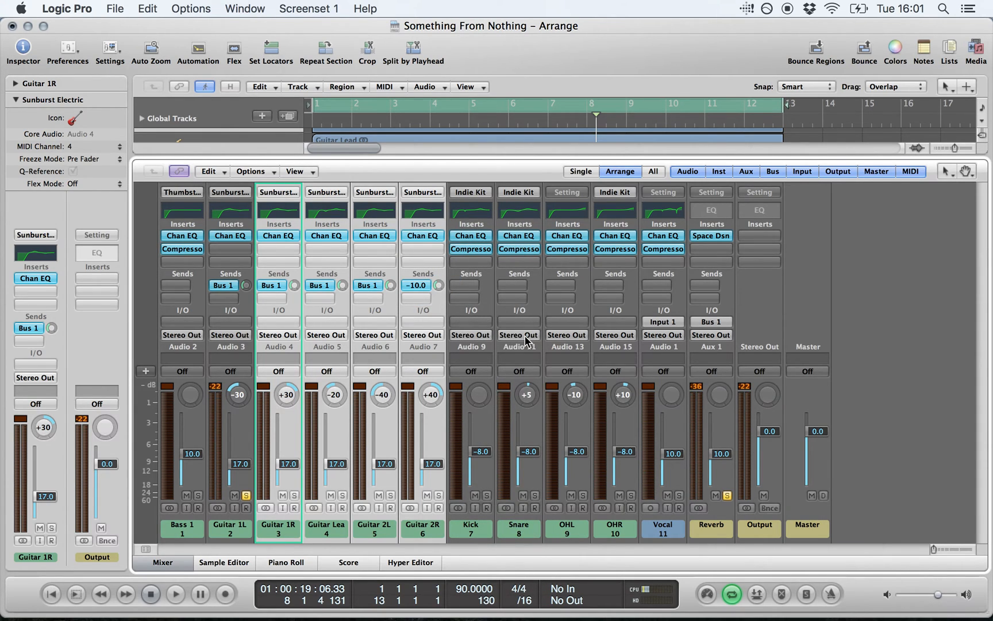
Select the Snare, OHL and OHR channel strips, add a Bus 1 (Reverb) send to them and set its level
click(525, 310)
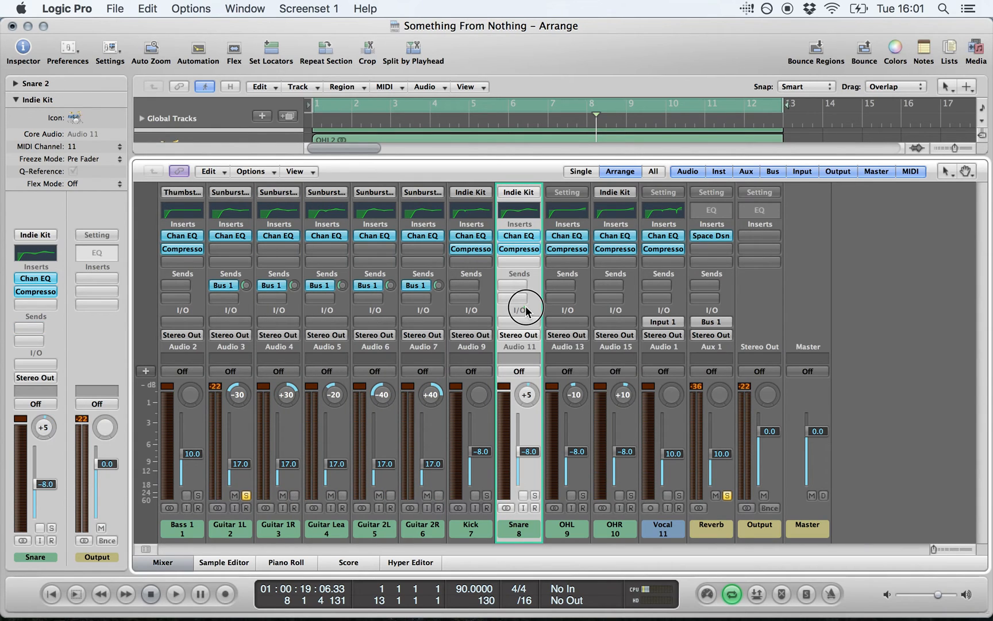
drag(525, 310, 619, 310)
click(608, 284)
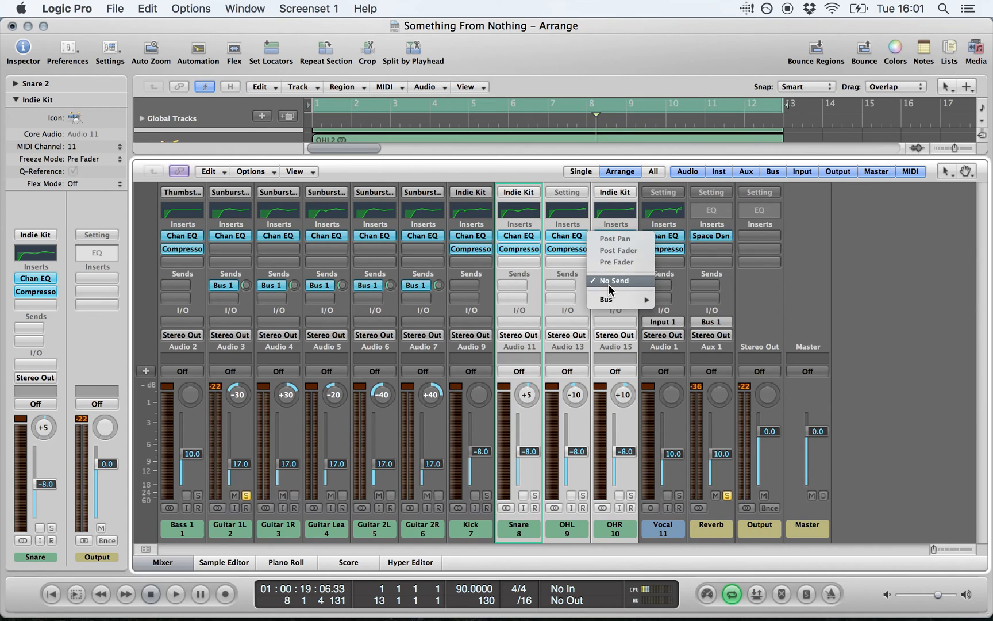
mouse_move(620, 297)
click(711, 220)
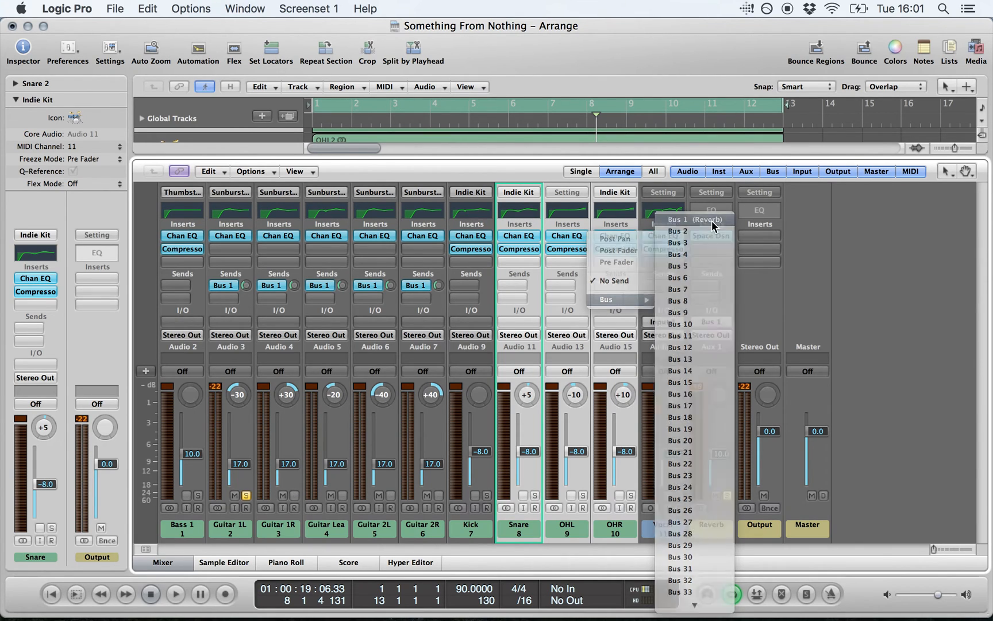
click(631, 286)
double_click(632, 286)
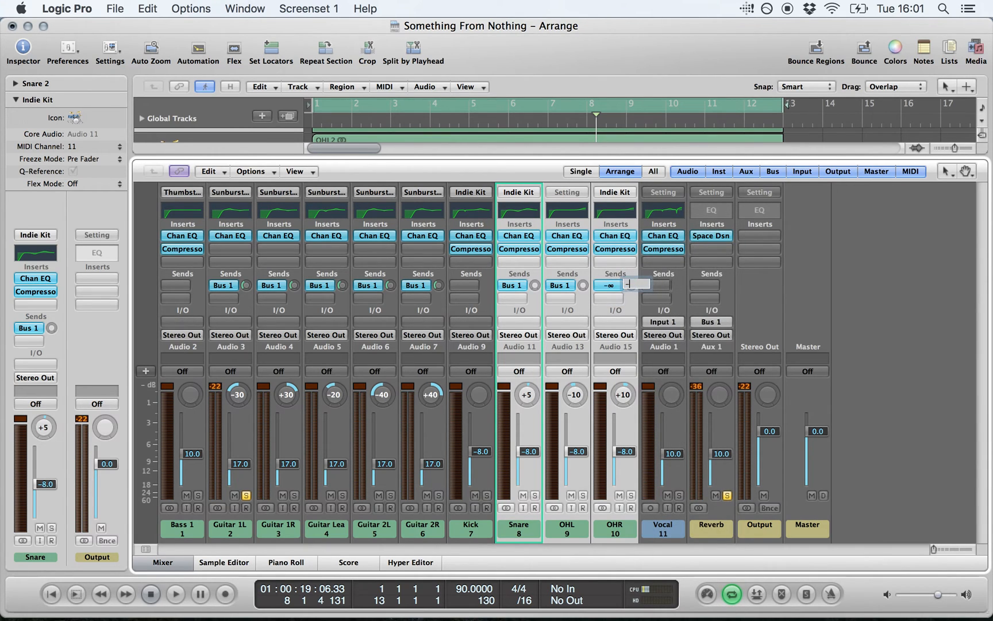
key(Return)
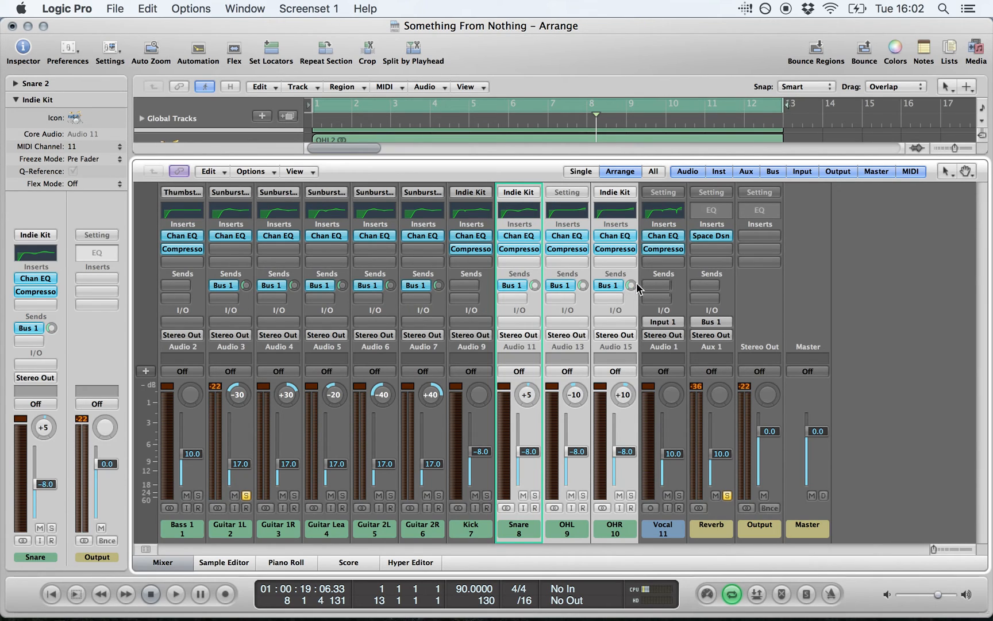
Add a Bus 1 (Reverb) send to the Vocal channel and set its send level
click(679, 298)
click(659, 282)
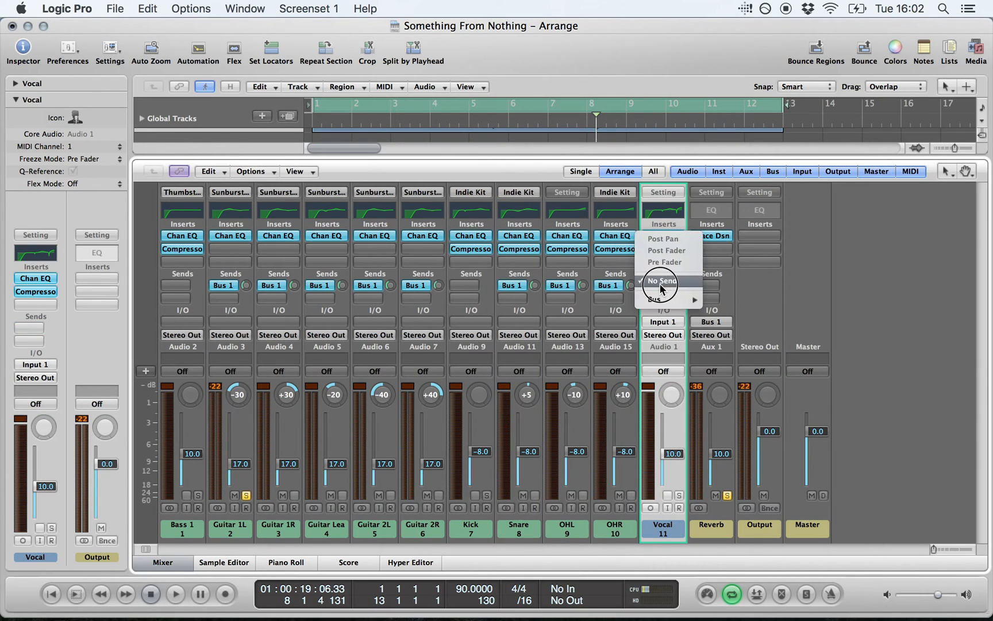
mouse_move(669, 299)
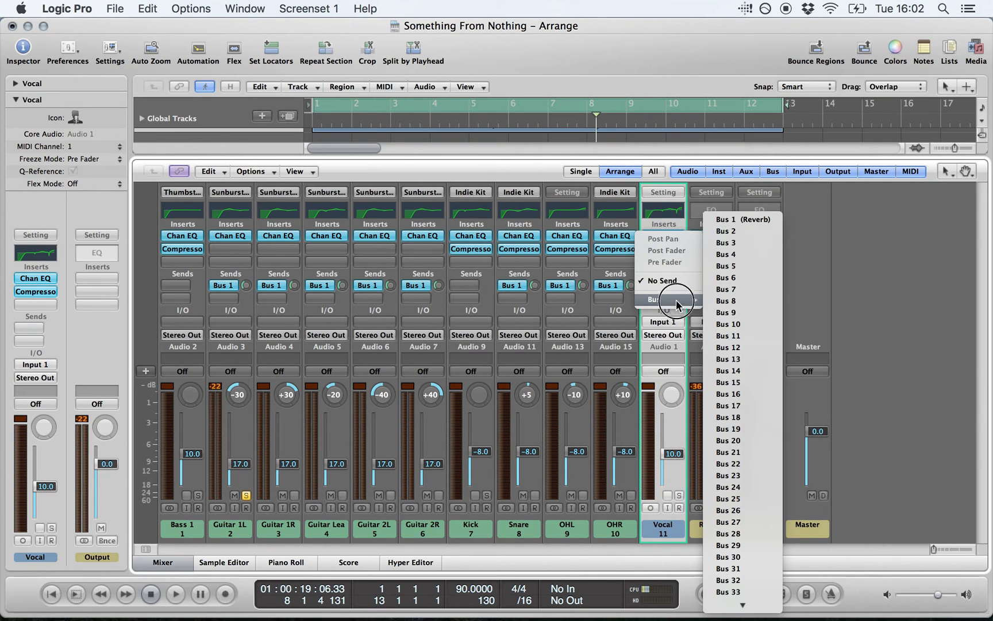
click(746, 219)
click(681, 285)
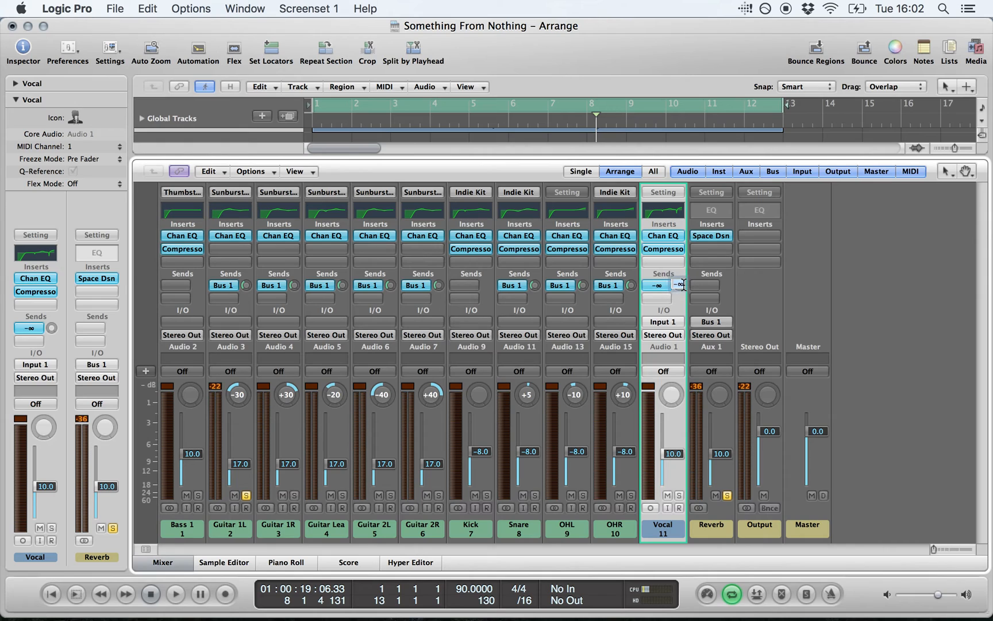
key(Return)
Take Guitar 1L out of solo and audition only the Reverb channel from the start of the song
click(247, 495)
click(731, 302)
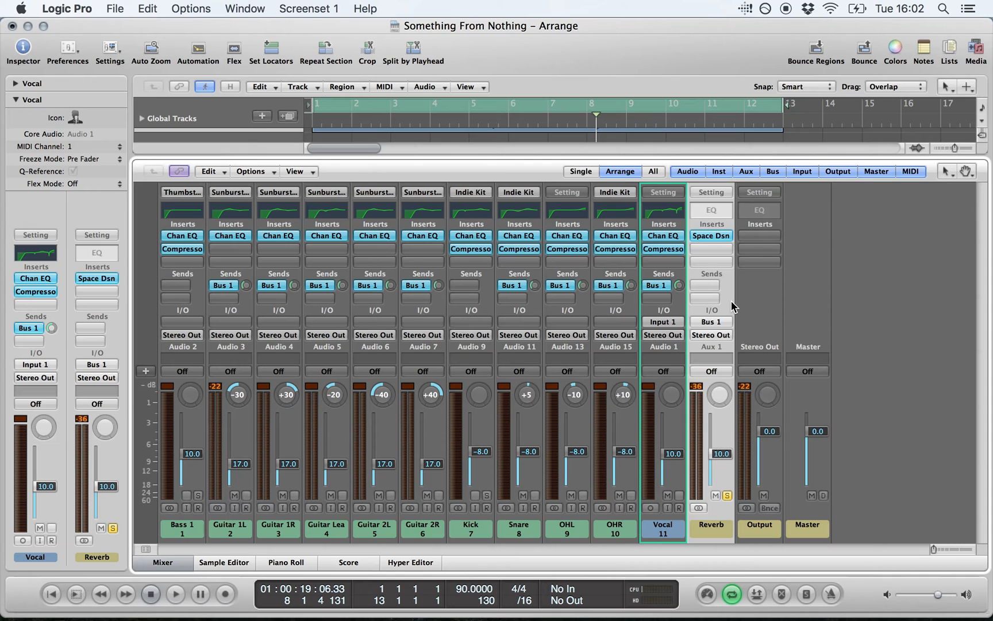
key(Return)
key(space)
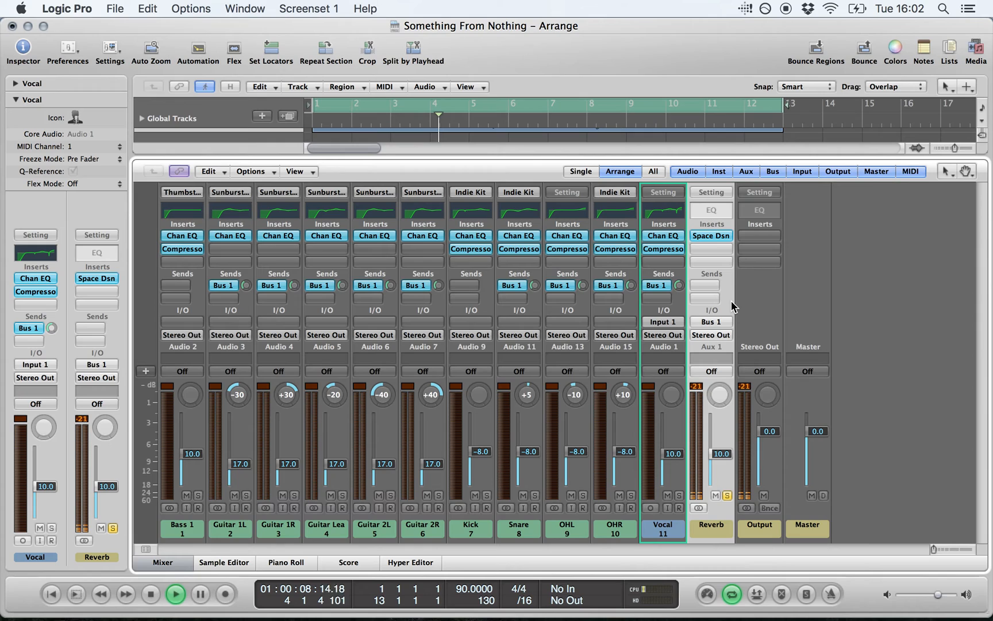
key(space)
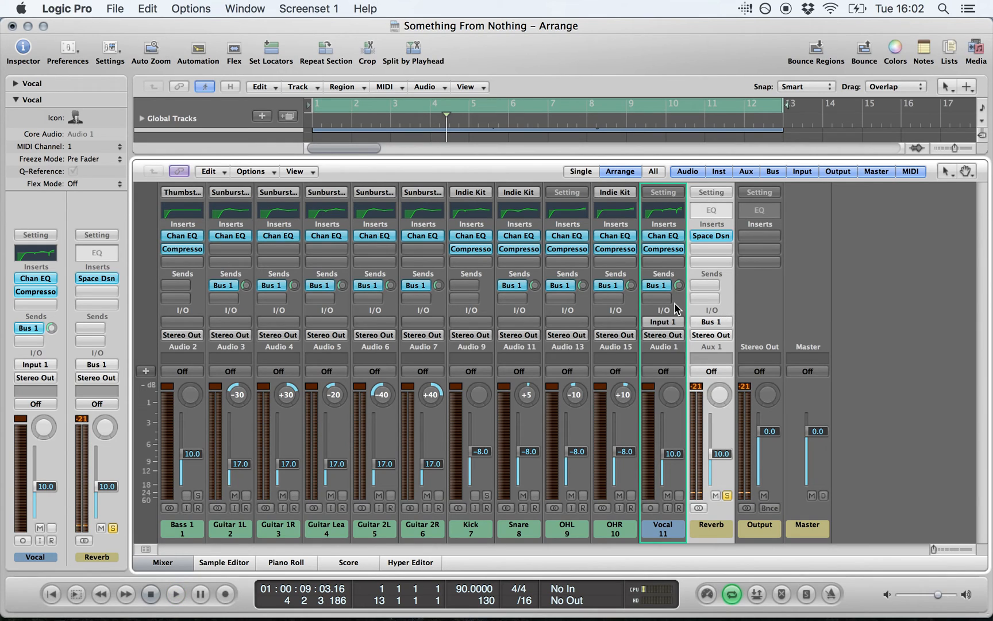
Solo the Vocal with the Reverb channel, play the song, and add the Kick and Snare to the solo
click(679, 496)
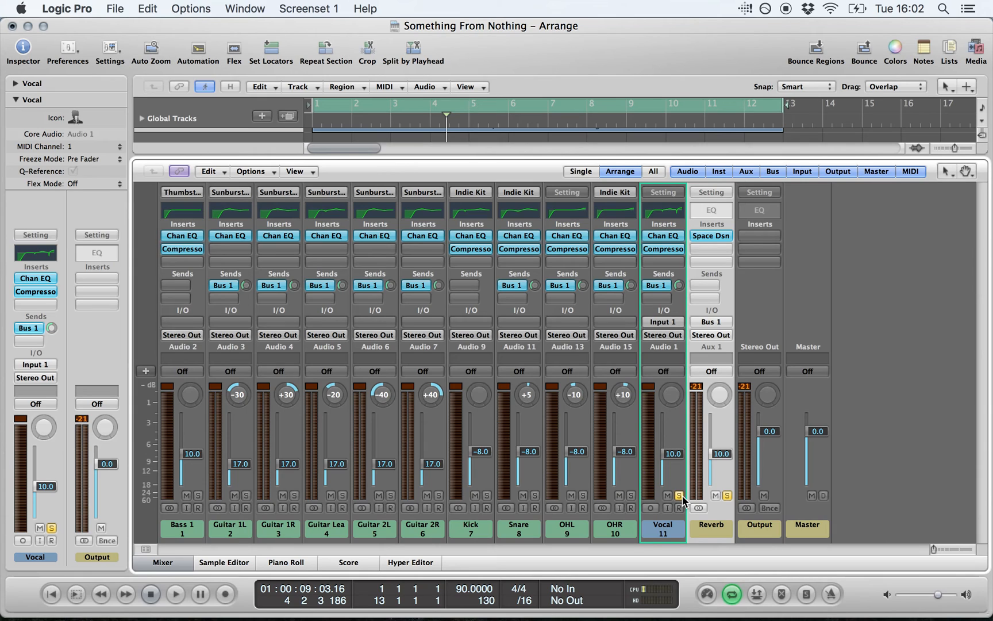
key(space)
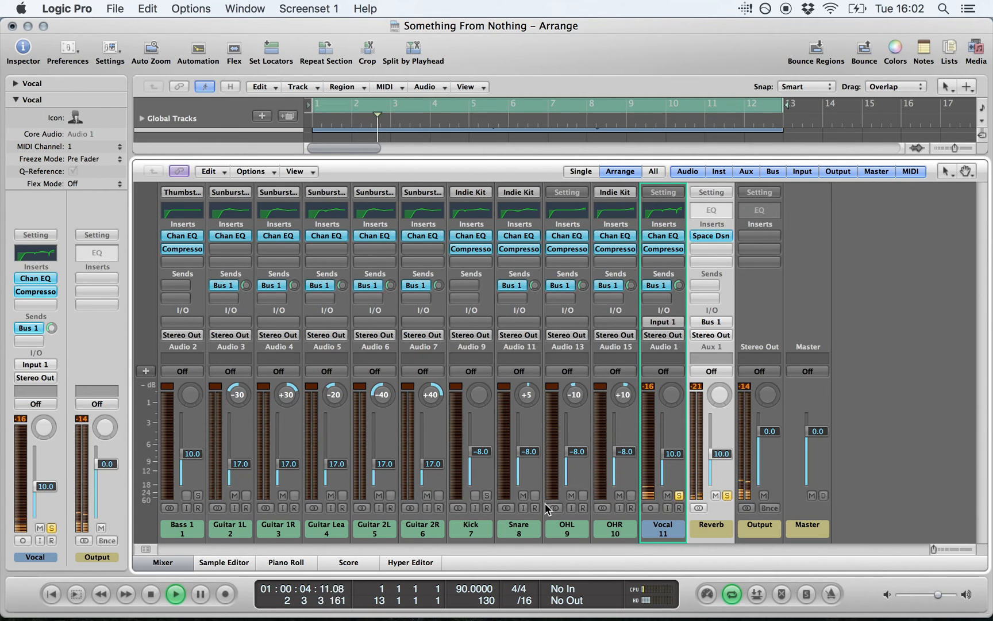
click(486, 495)
click(535, 494)
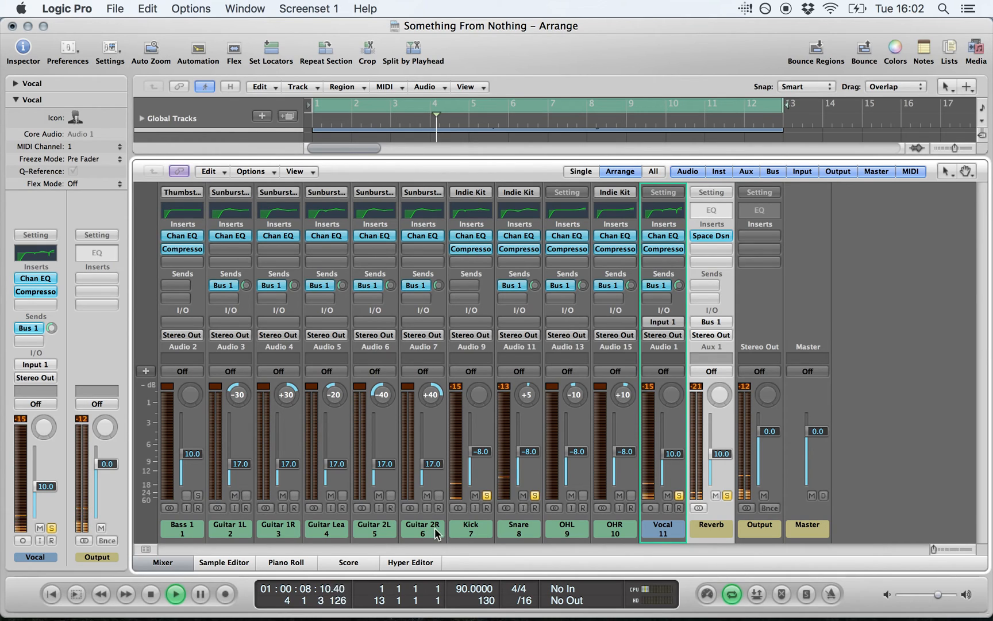
Add Bass 1, the five guitar channels, OHL and OHR to the solo one by one during playback
click(197, 494)
click(246, 495)
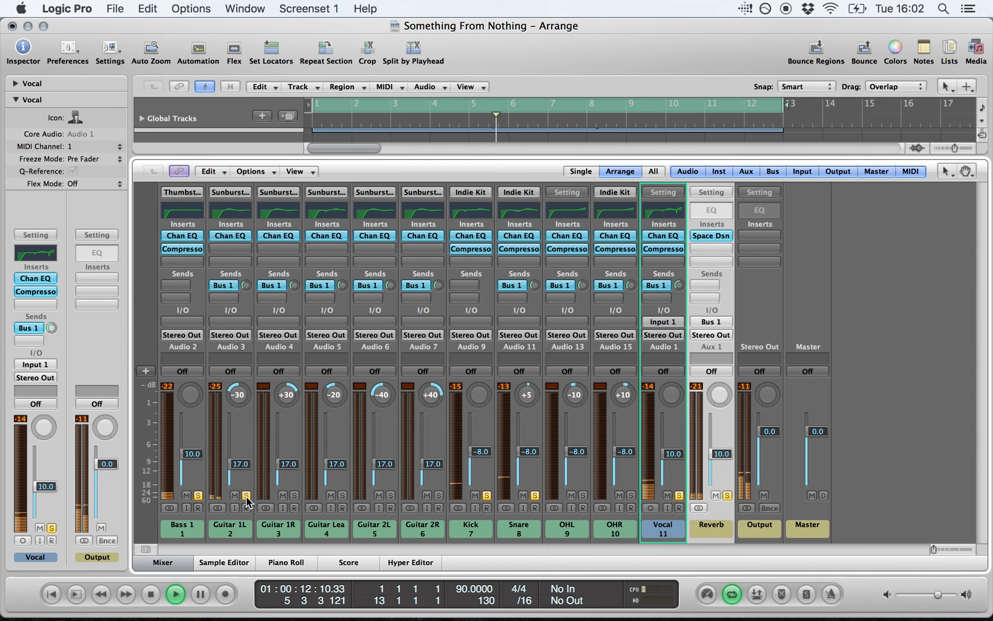
click(294, 496)
click(343, 495)
click(391, 495)
click(439, 495)
click(583, 496)
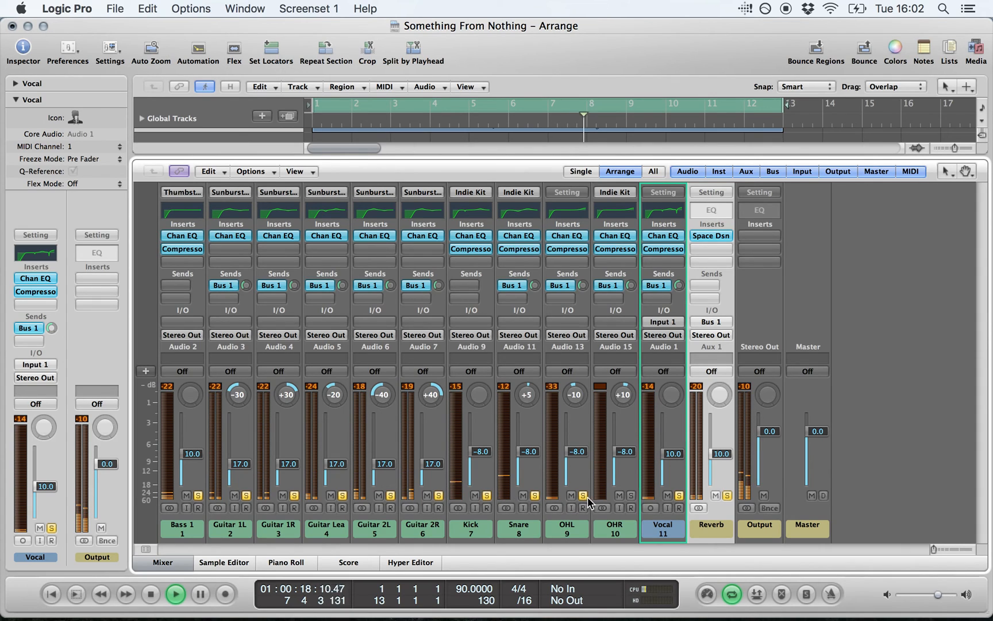
click(631, 496)
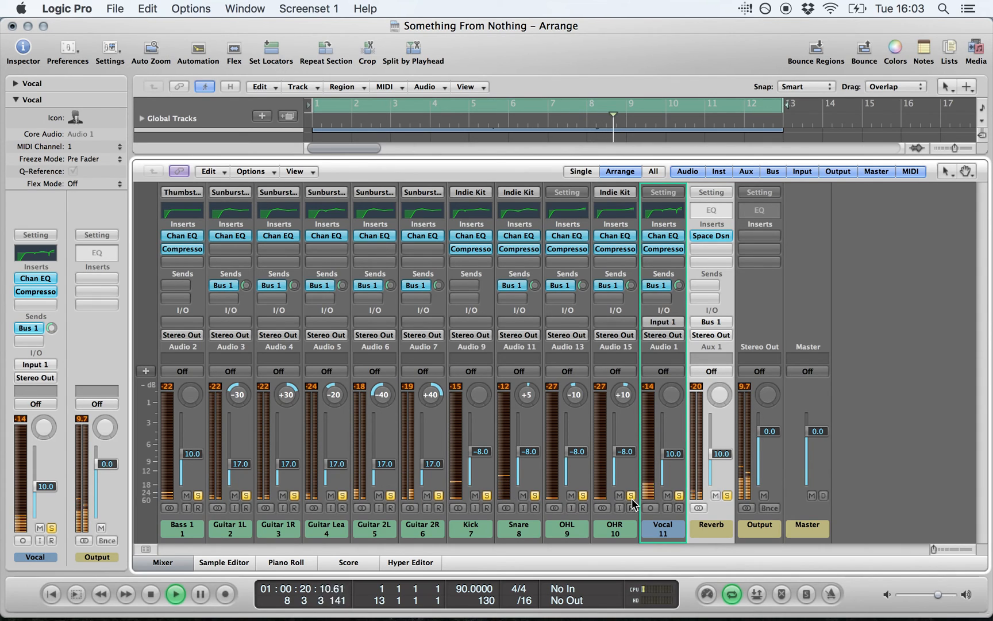
Switch the Reverb channel's solo off and back on to compare the mix without and with reverb, and stop playback
click(729, 495)
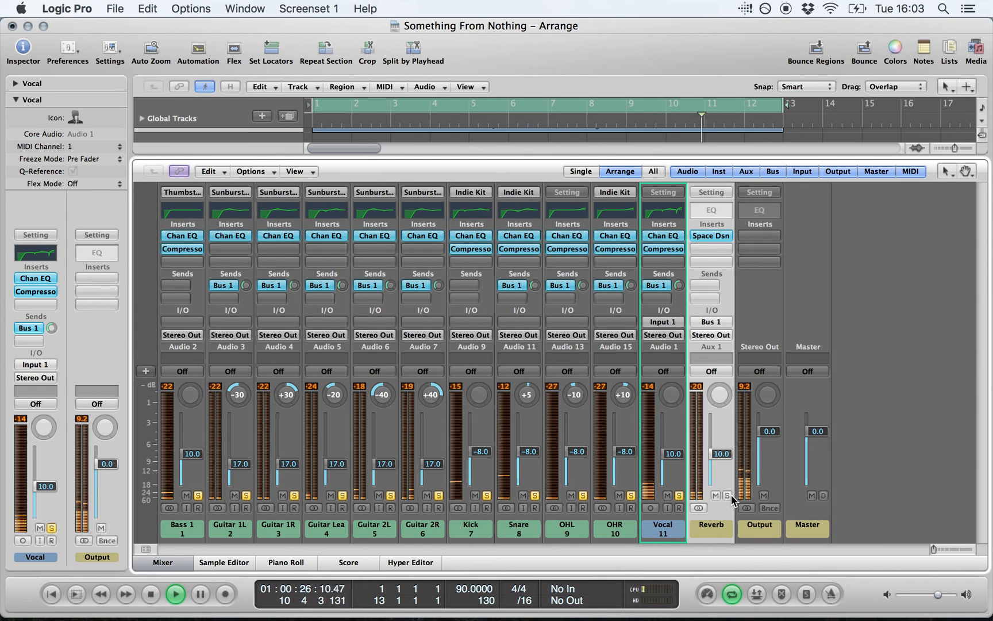
click(728, 495)
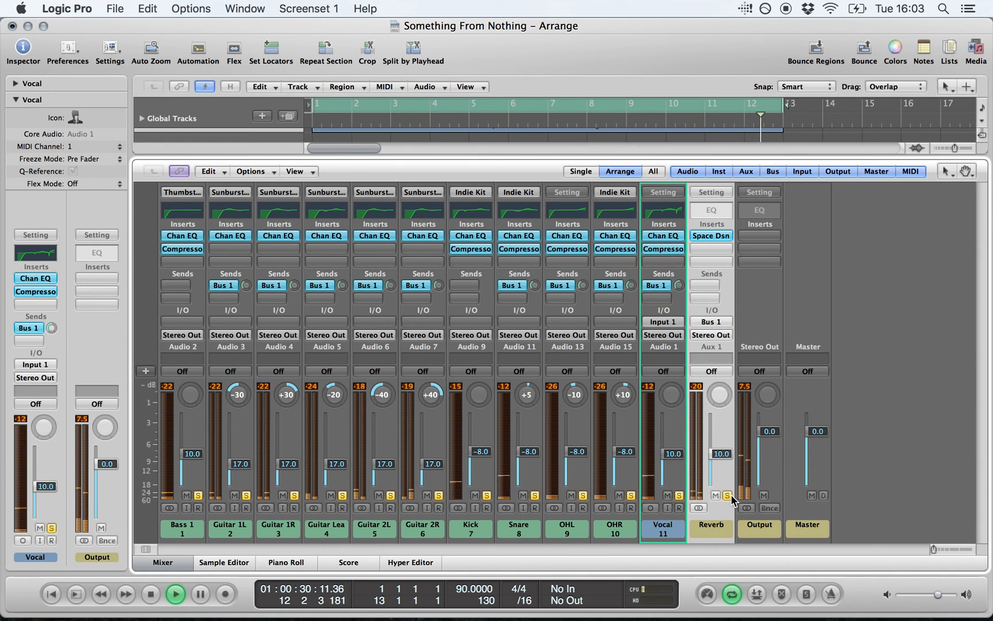
key(space)
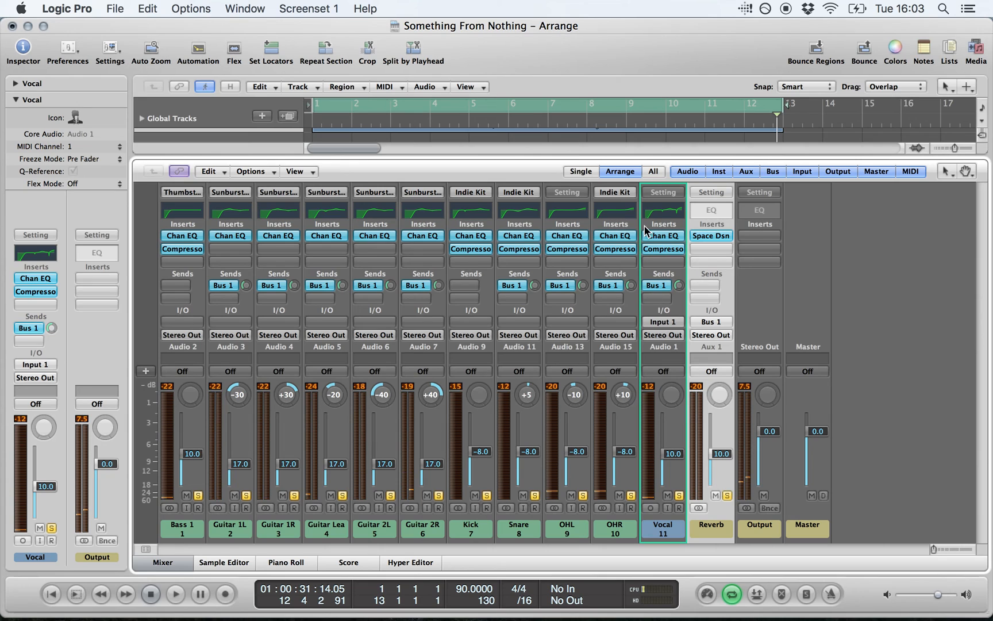
Load the 2.0s Medium Hall preset from the Medium Spaces halls in Space Designer, raise Rev output to maximum, and close its window
click(719, 237)
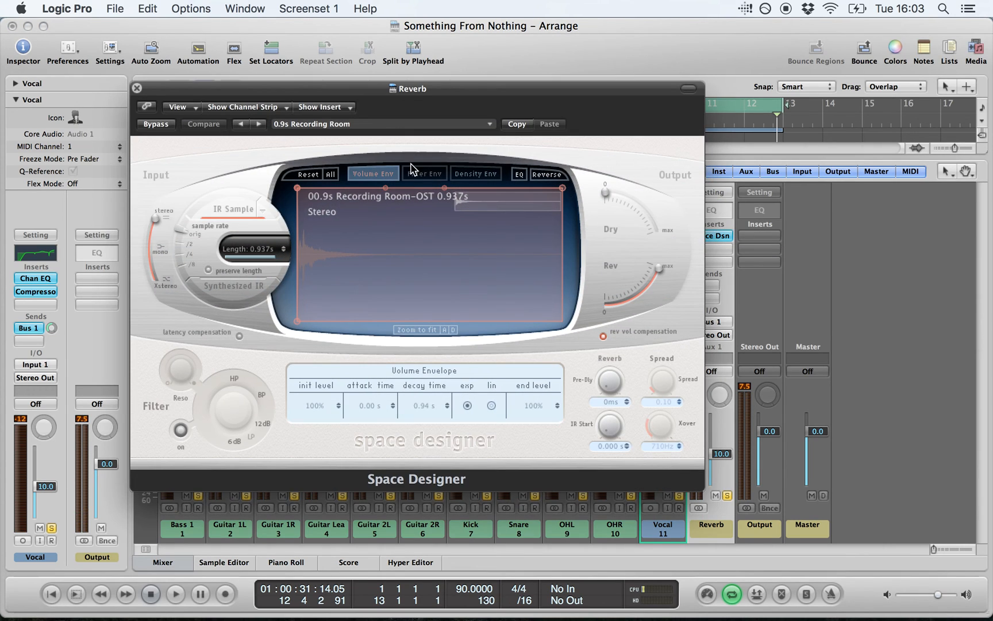
click(402, 126)
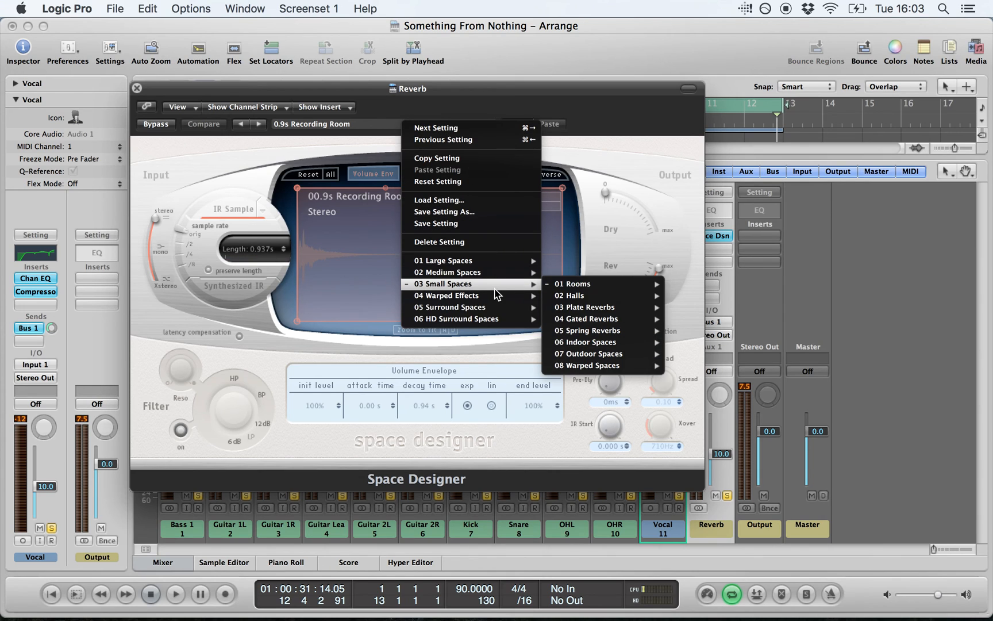
mouse_move(528, 273)
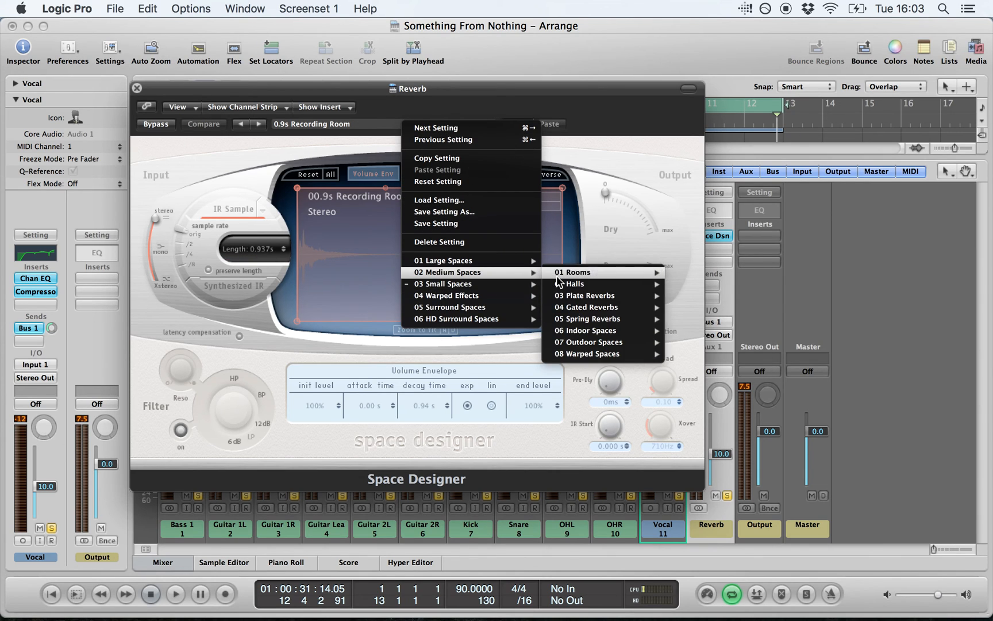
mouse_move(581, 284)
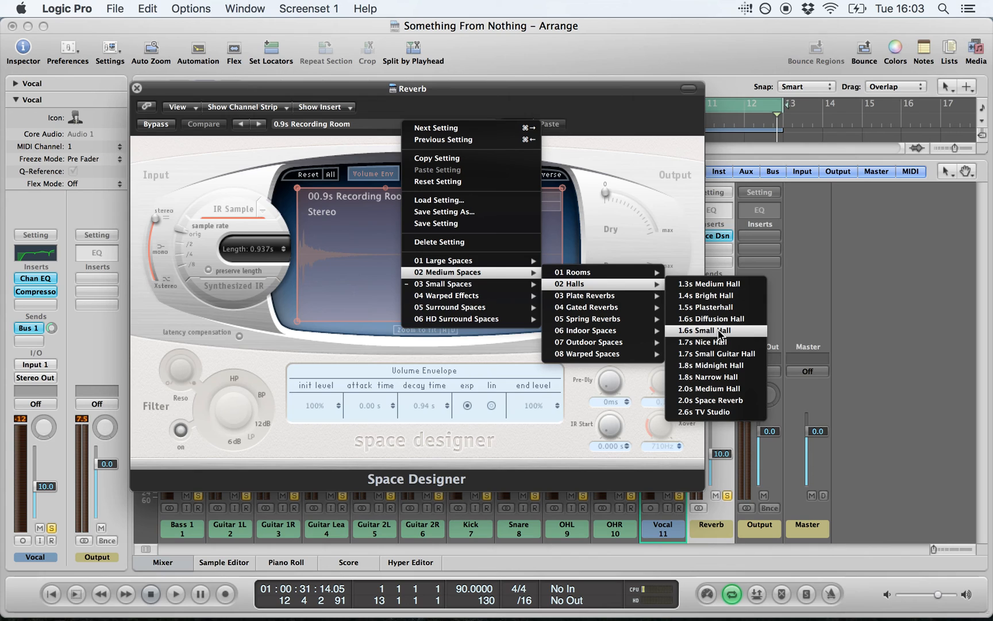
click(719, 389)
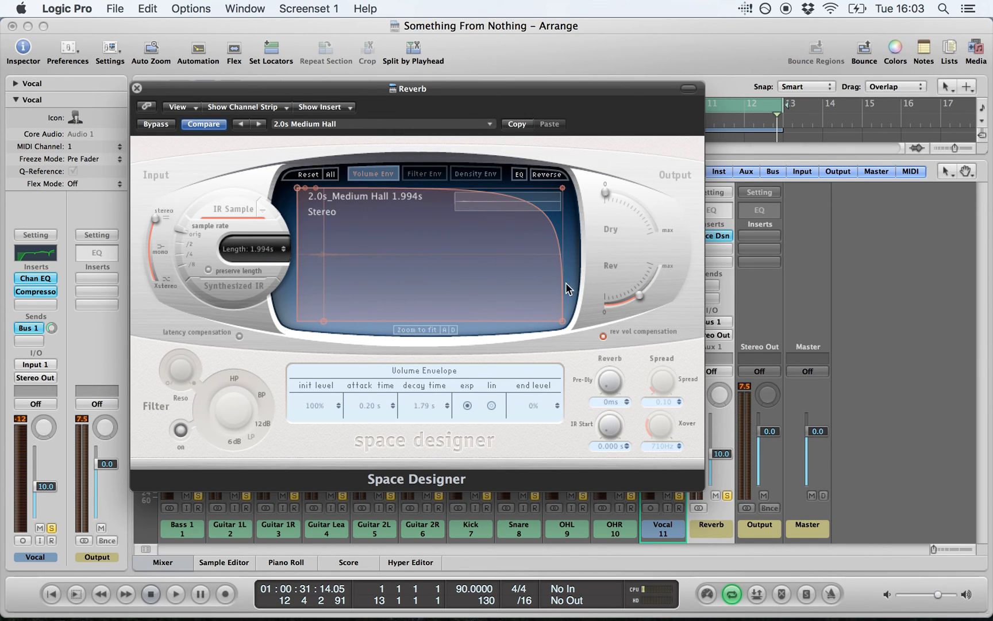
drag(639, 296, 661, 253)
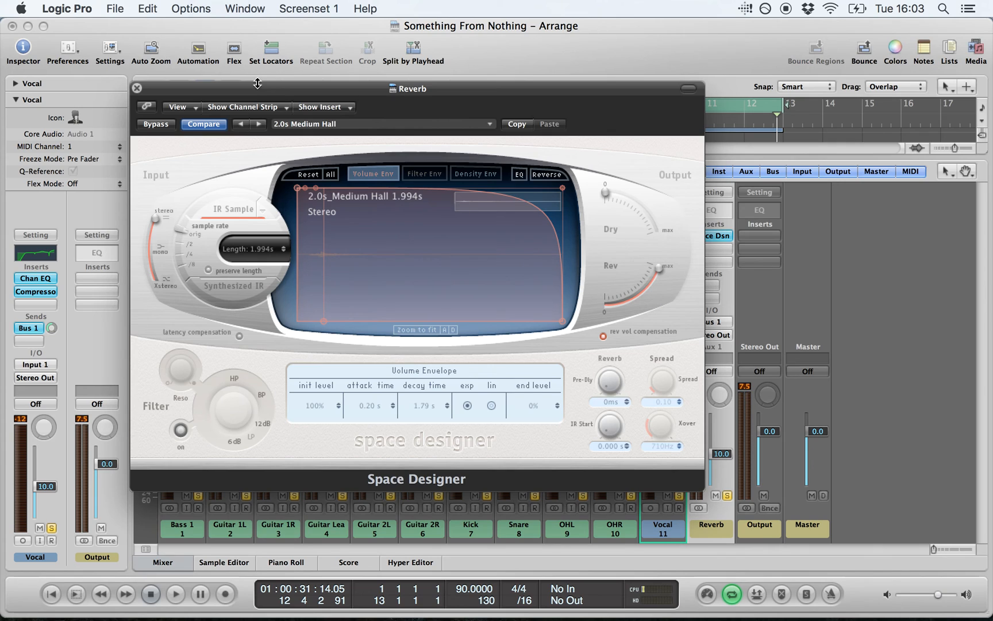
click(137, 86)
Return the playhead to the song start and turn off solo on all instrument, Vocal and Reverb channels
key(Return)
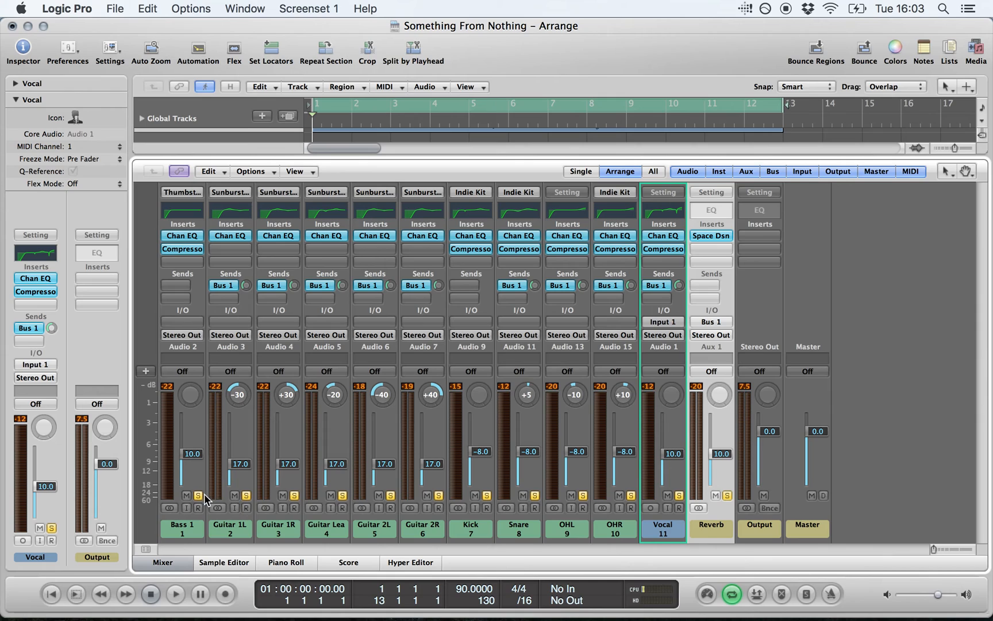
drag(197, 495, 254, 503)
click(294, 495)
click(342, 495)
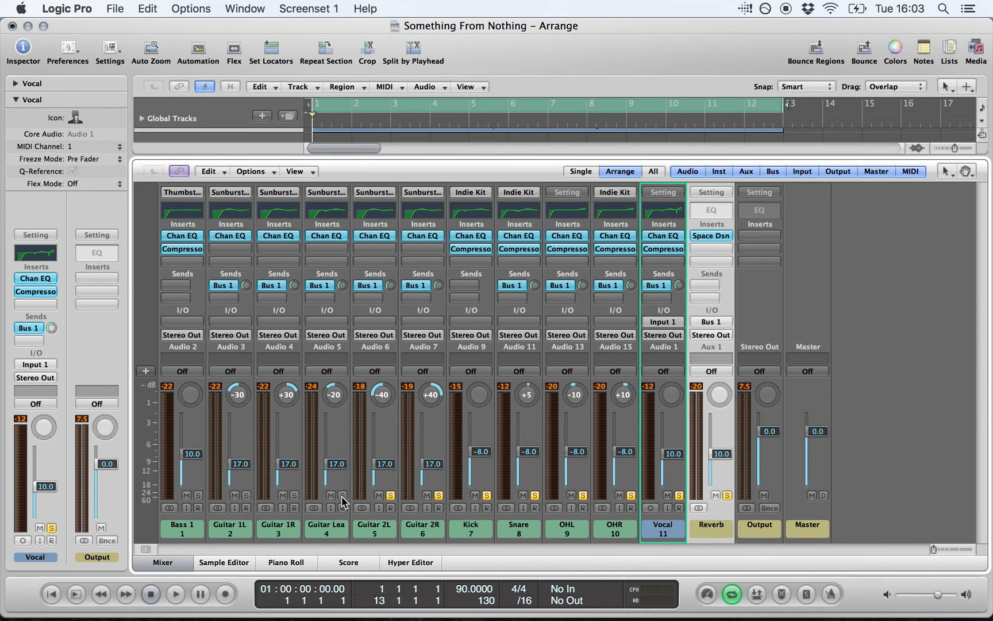
click(391, 496)
click(487, 495)
click(583, 495)
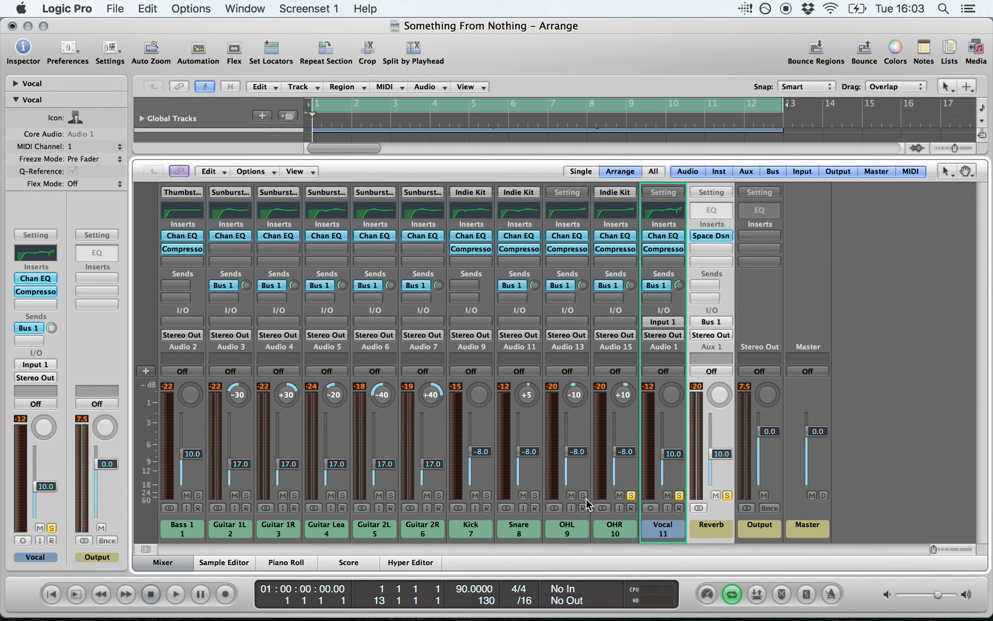
click(631, 496)
click(679, 496)
click(727, 495)
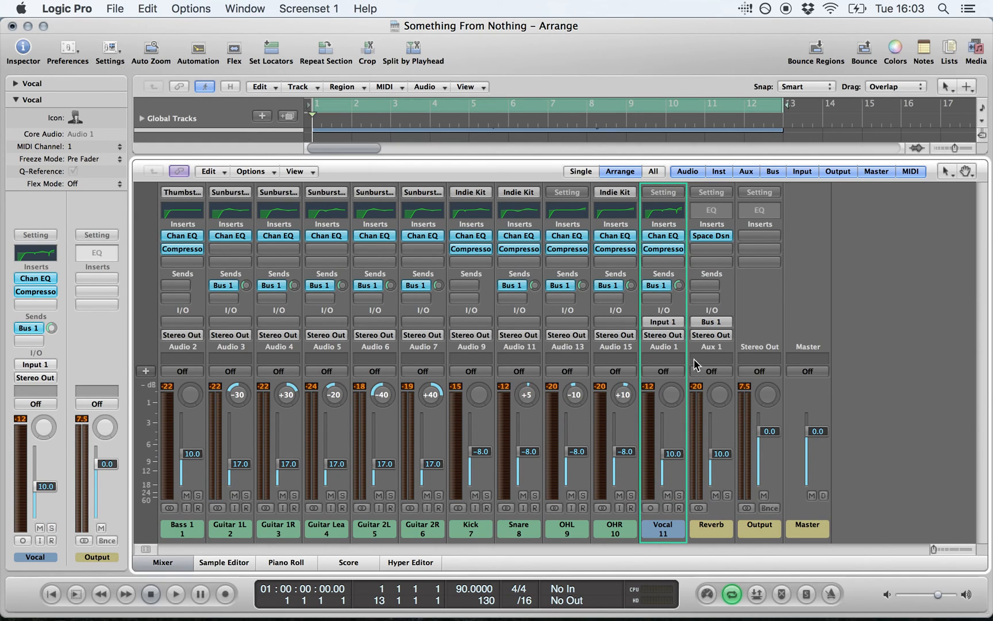
Play the full mix, briefly soloing the Reverb channel to compare, and raise the Reverb fader to 0.0 dB
click(672, 349)
key(space)
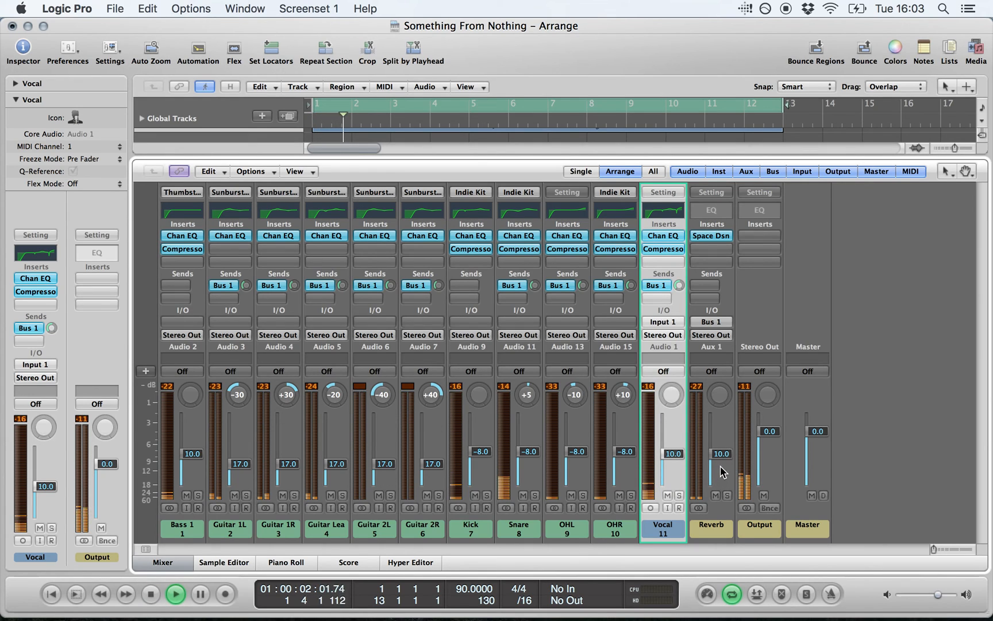
click(728, 495)
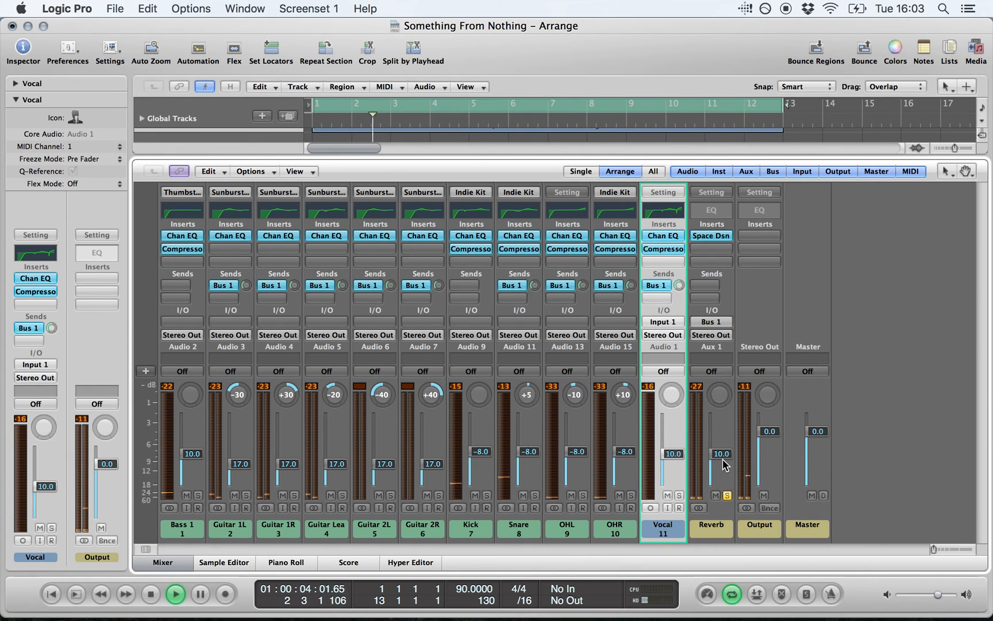
click(727, 495)
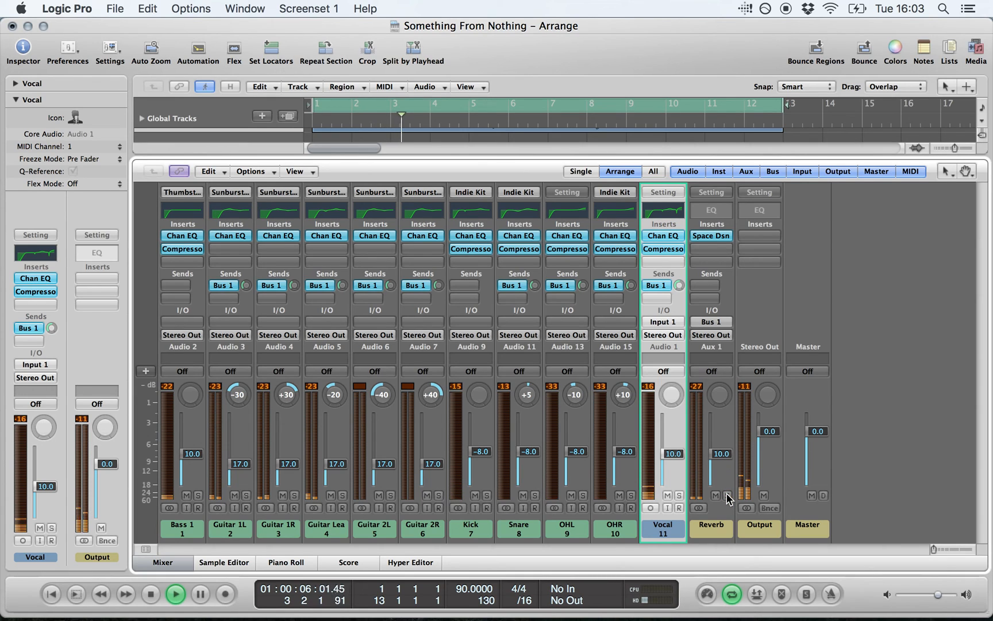
drag(720, 459, 729, 398)
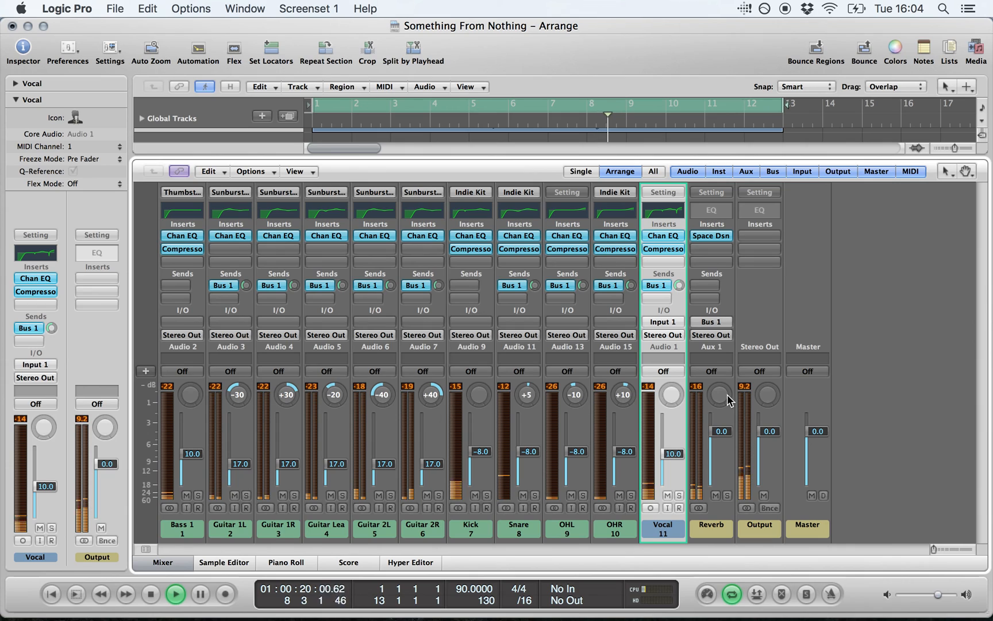
Stop playback and lower the Reverb channel's fader to -10.0 dB
key(space)
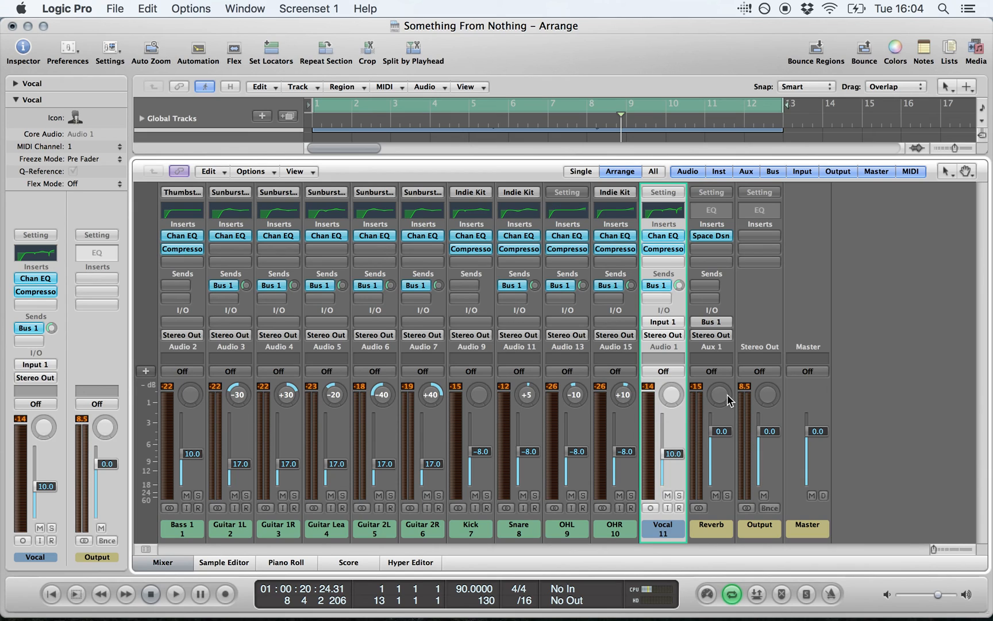
drag(719, 433, 727, 495)
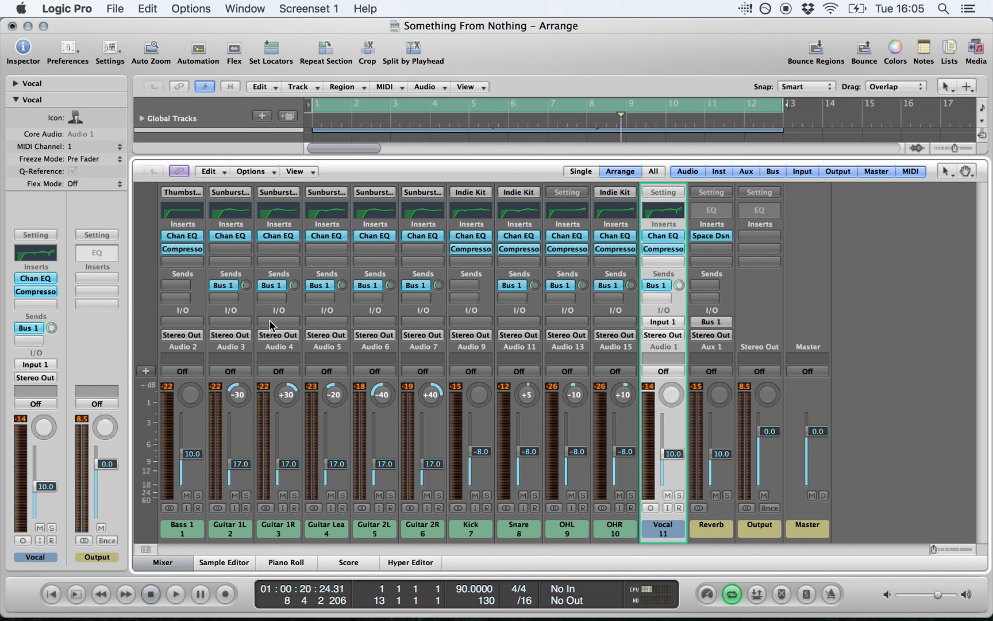
Highlight all channel strips from Bass 1 to Vocal together, and select the Reverb channel on its own
click(243, 307)
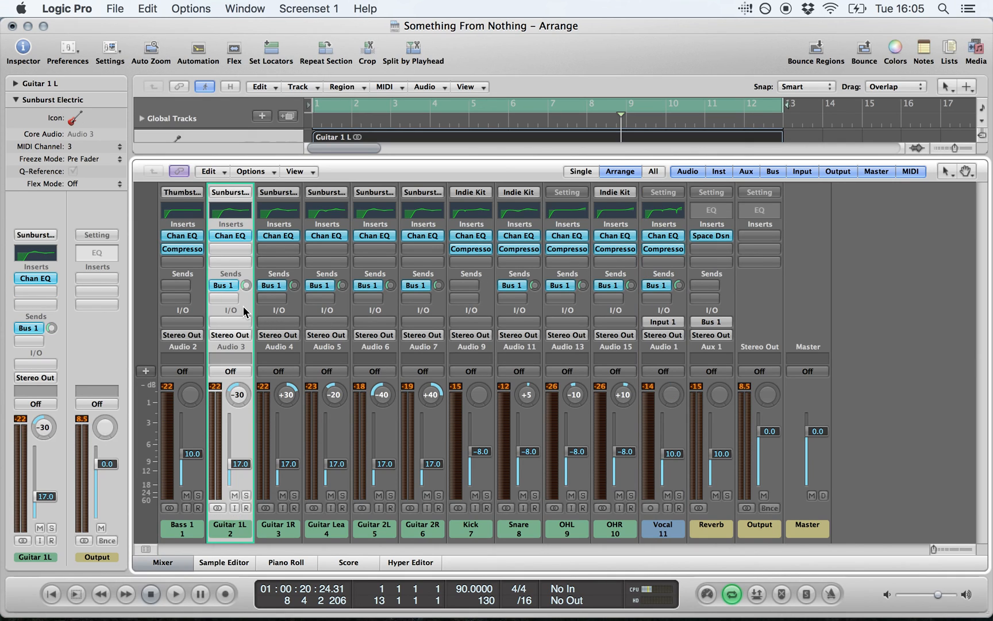
drag(194, 310, 683, 313)
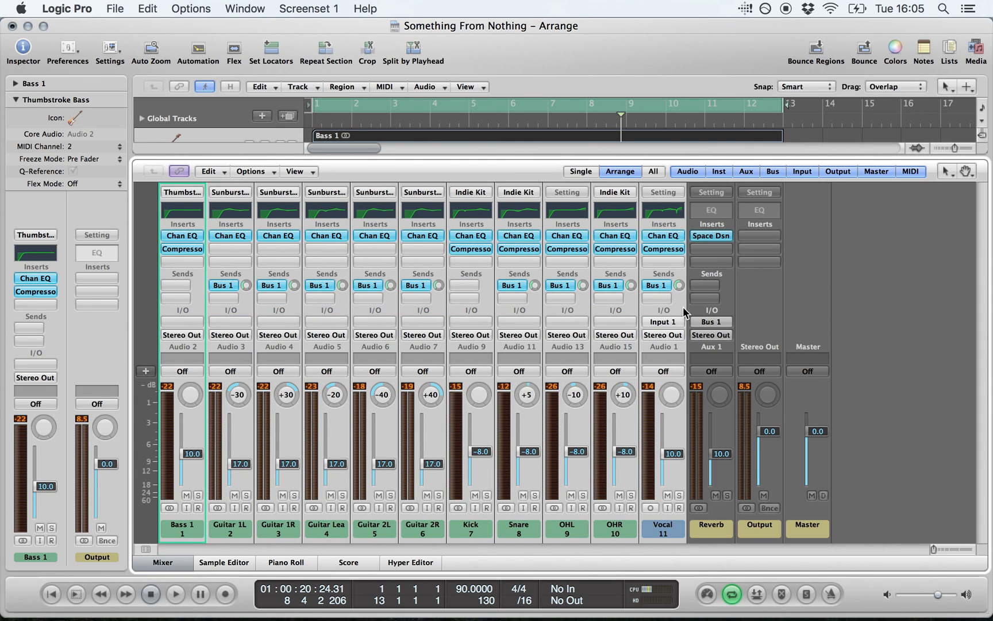
click(730, 305)
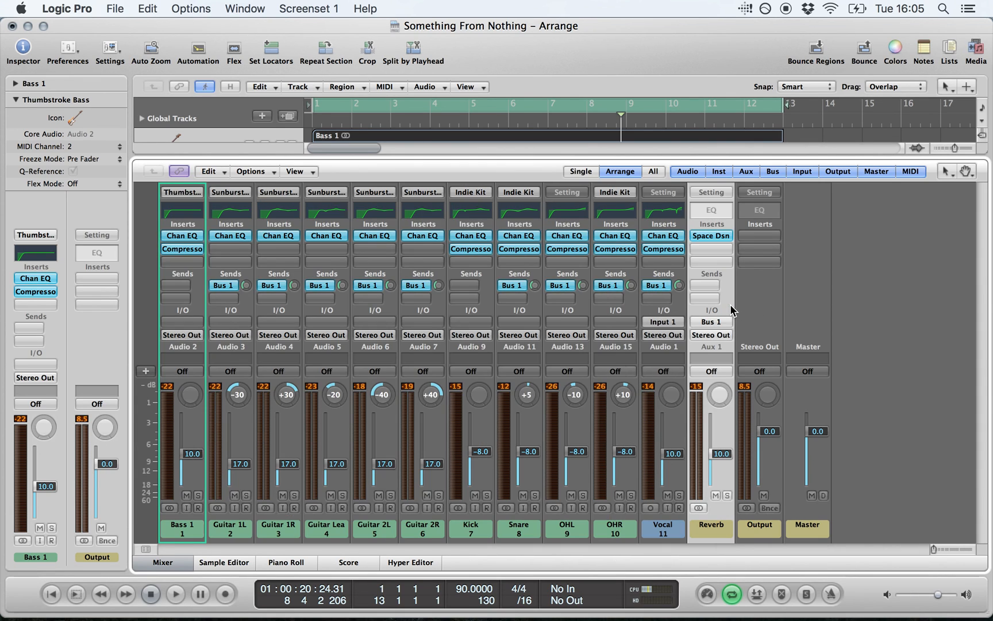
Check the Rev output level in the Reverb channel's Space Designer, close its window and deselect the Reverb channel
click(718, 236)
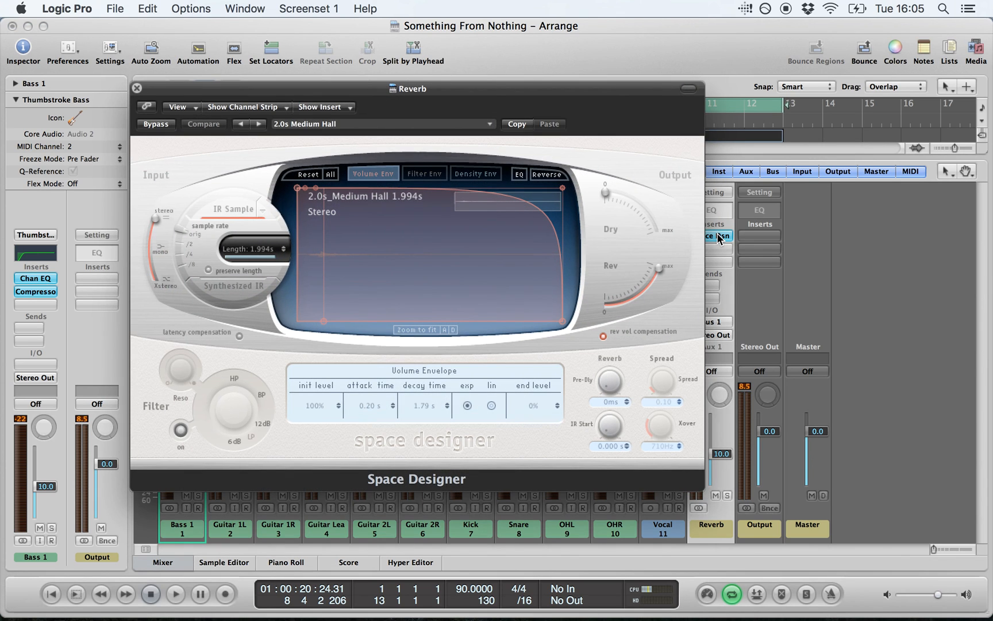
drag(595, 92, 548, 104)
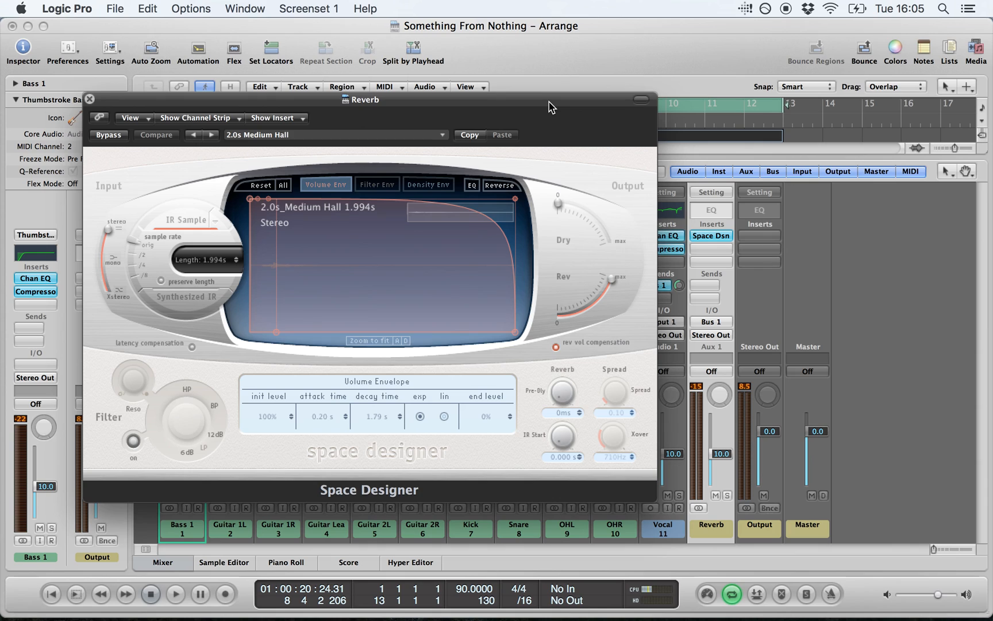
click(613, 271)
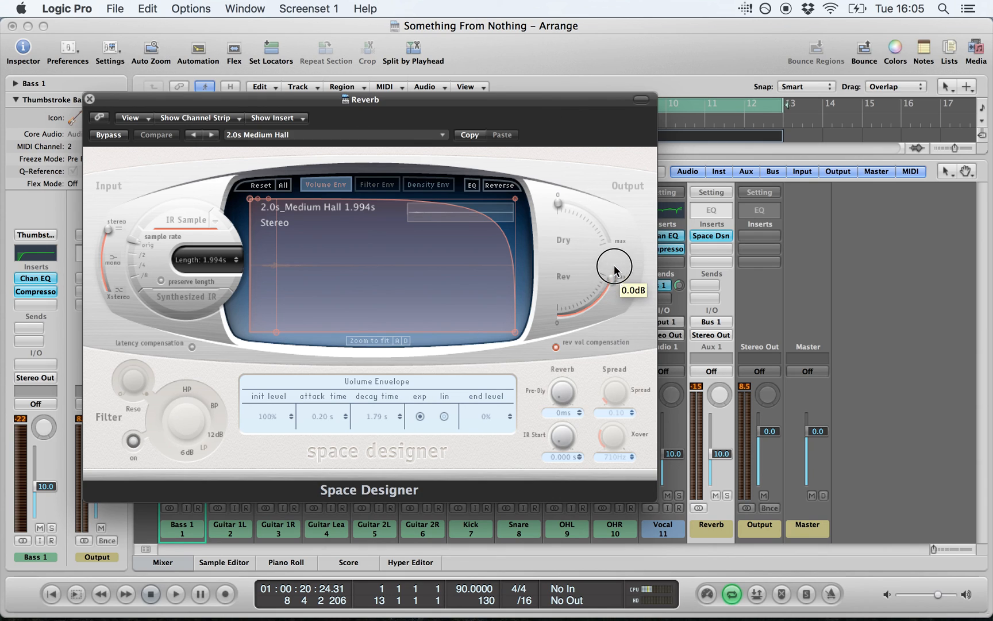
click(90, 99)
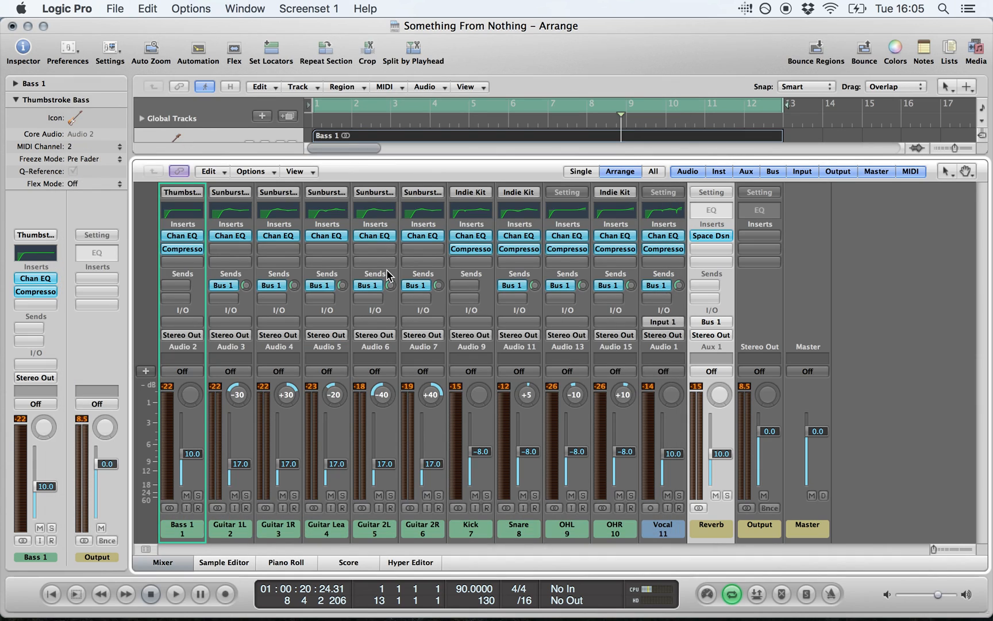
click(882, 369)
click(711, 463)
click(866, 417)
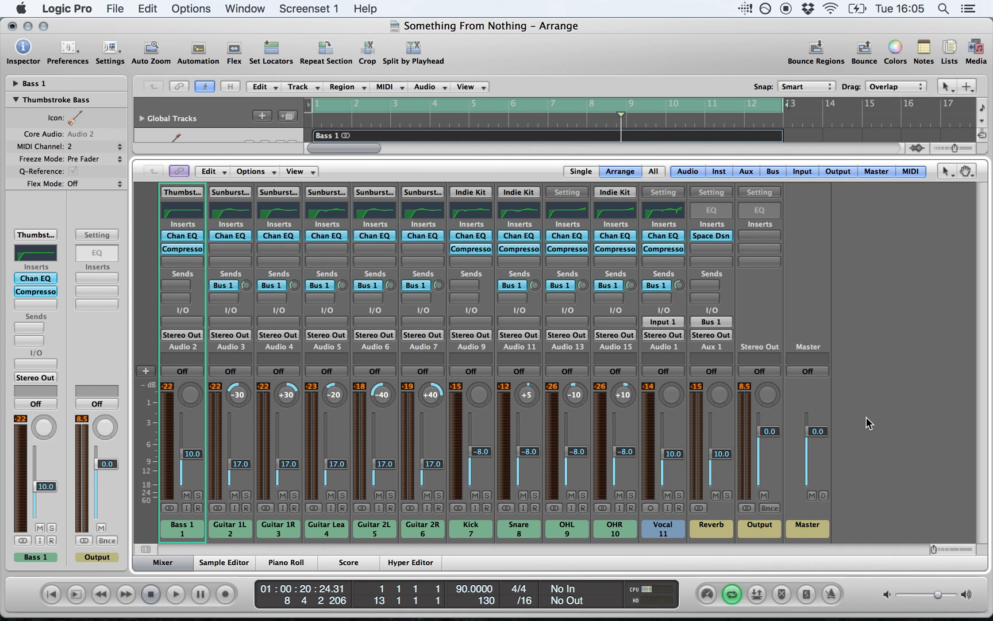